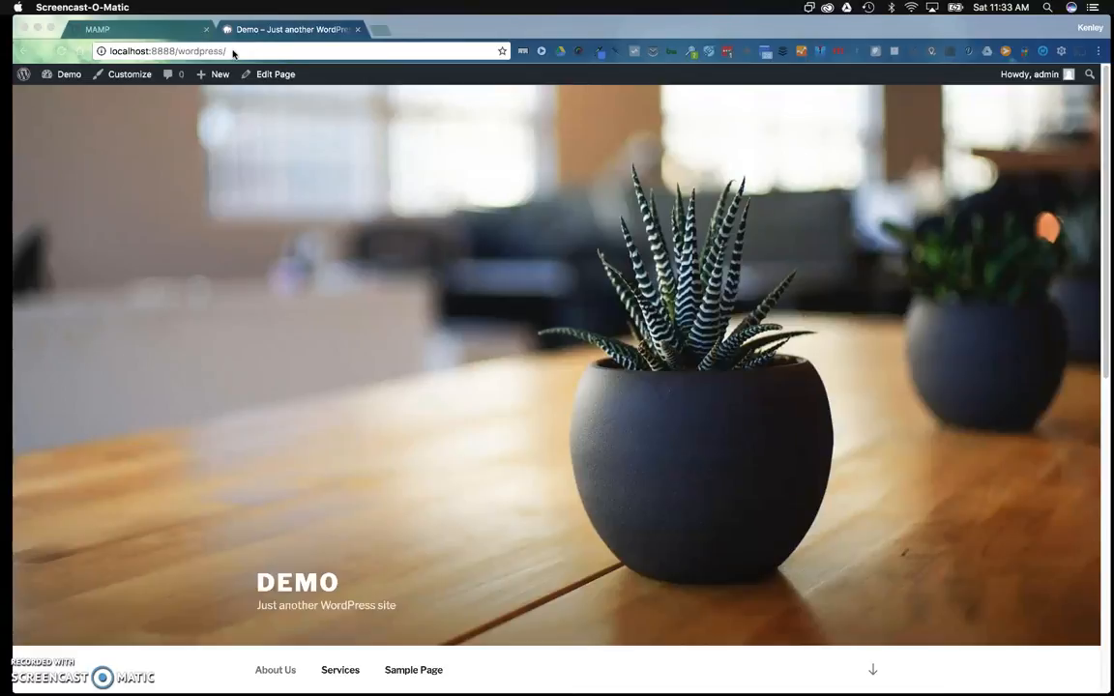
Go to the site's admin area and log in with the admin password
click(27, 78)
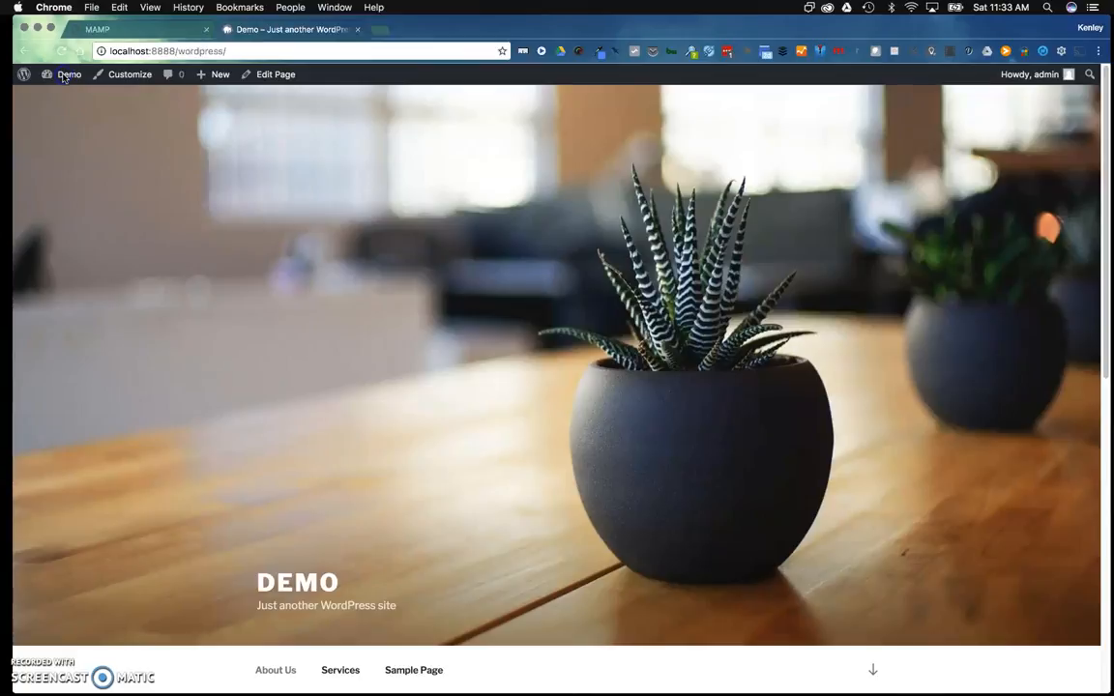
click(70, 78)
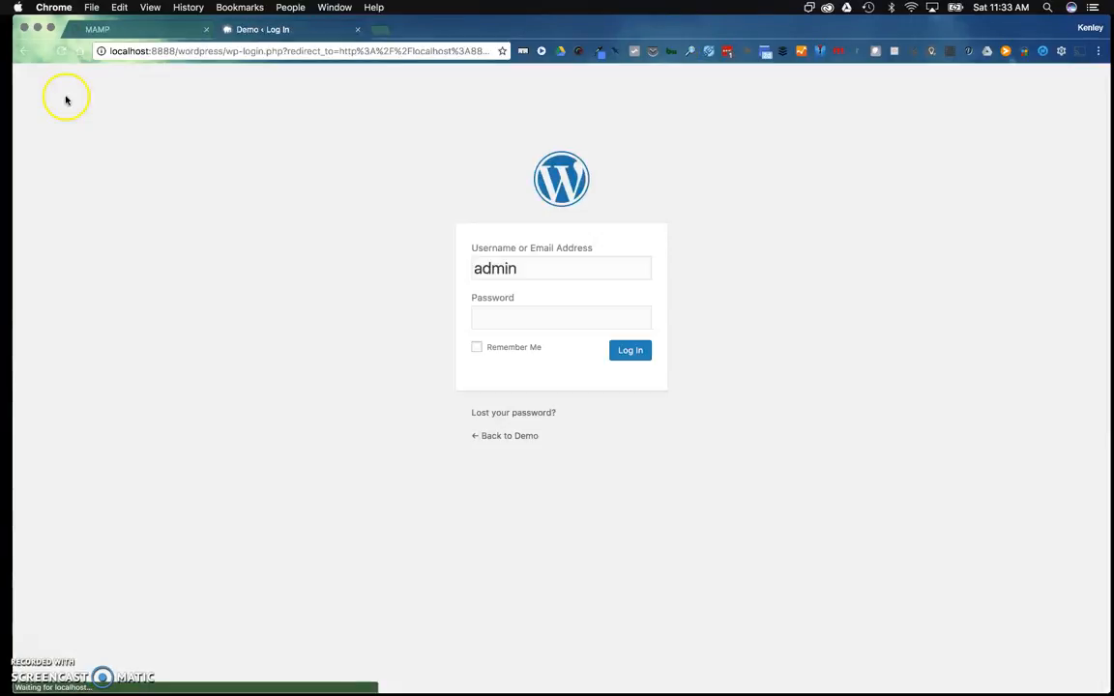
double_click(502, 313)
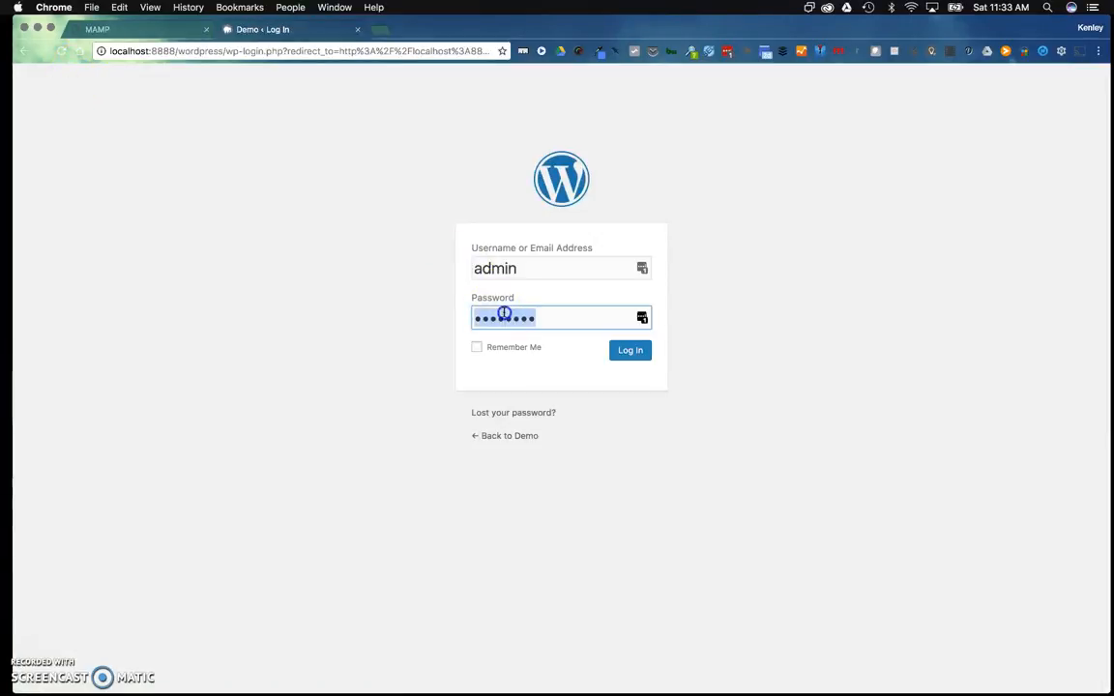
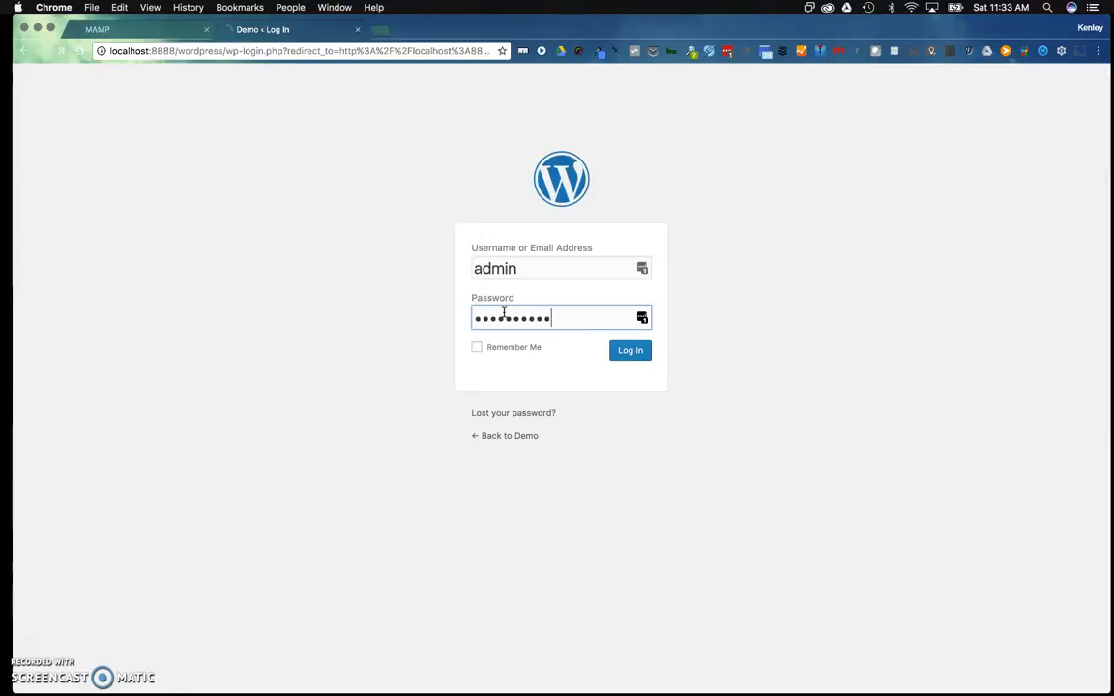
key(Return)
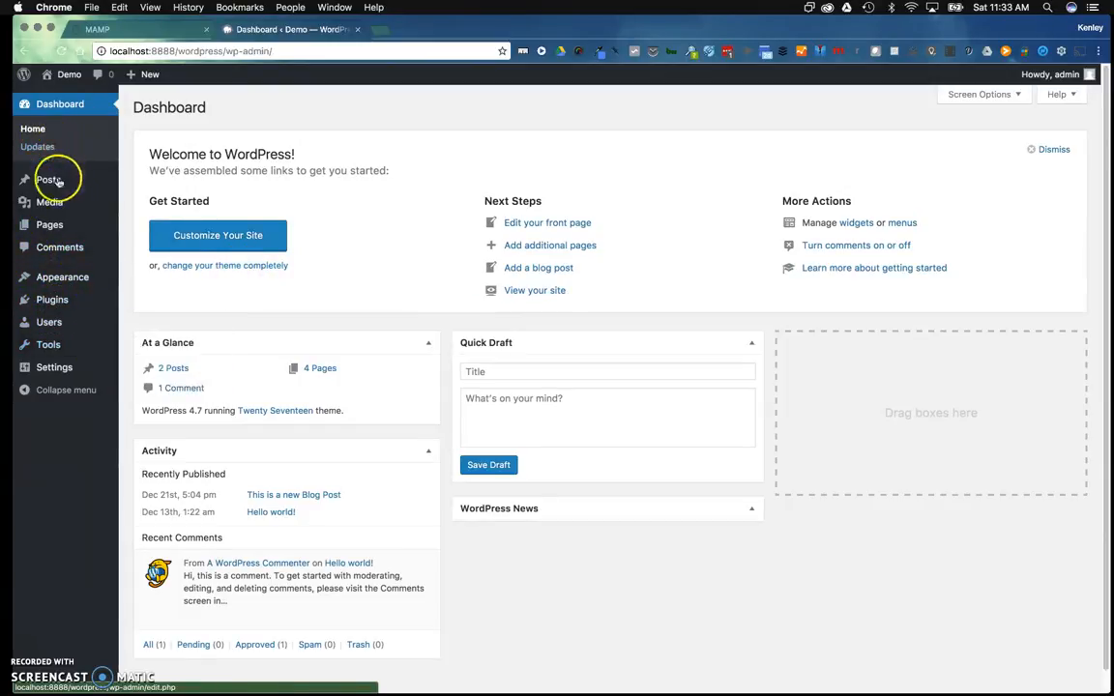
Check the Users list, which holds only admin, and open Add New User
click(50, 323)
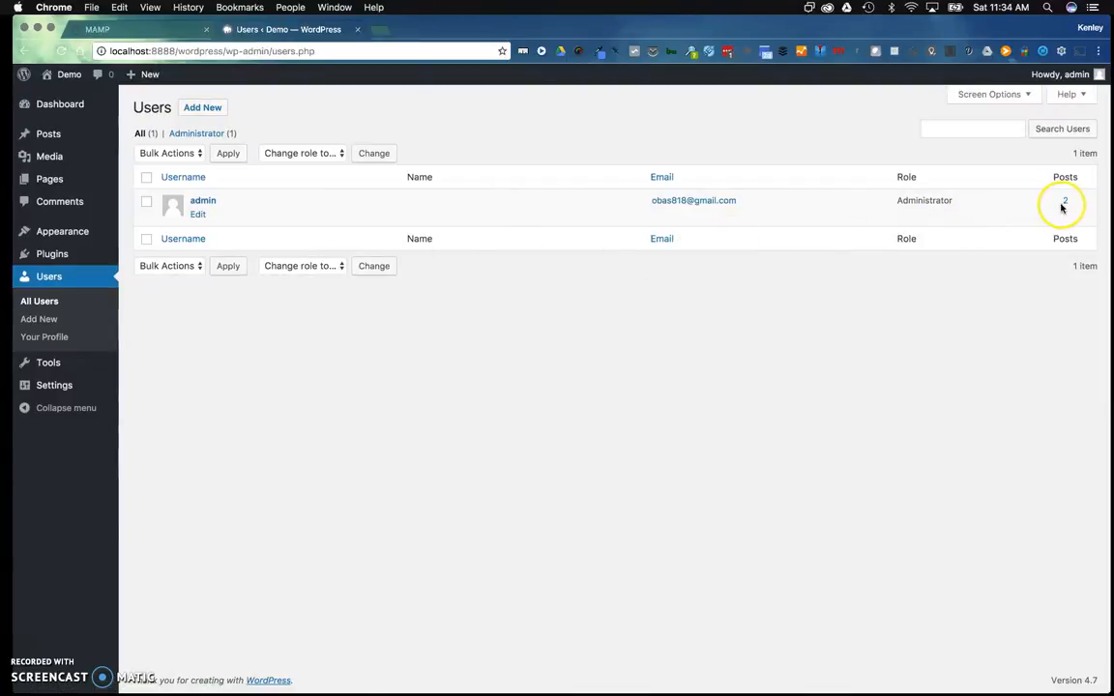
click(39, 320)
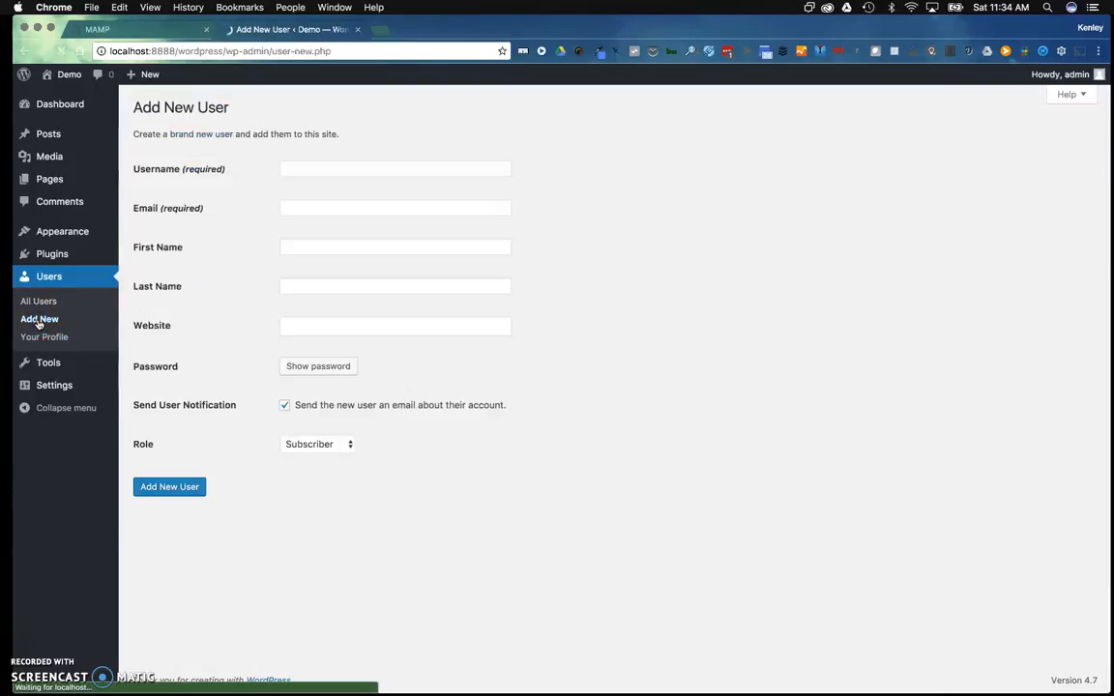
Enter the new user's username, e-mail address, first name and most of the website address
click(299, 168)
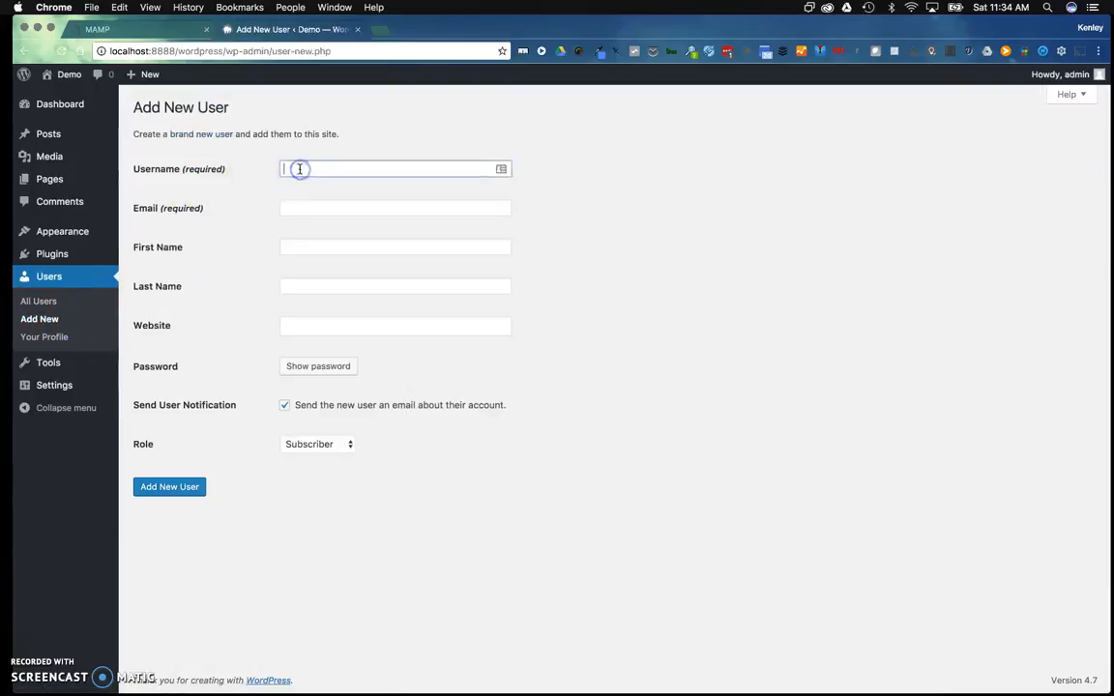
text(kenley)
key(Tab)
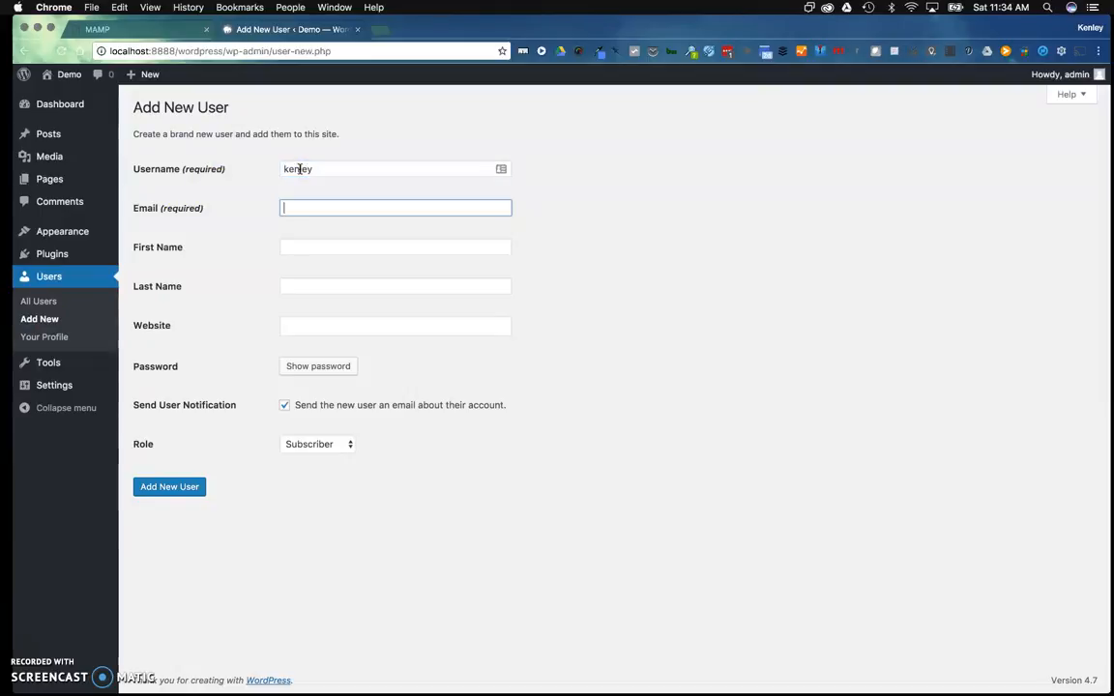
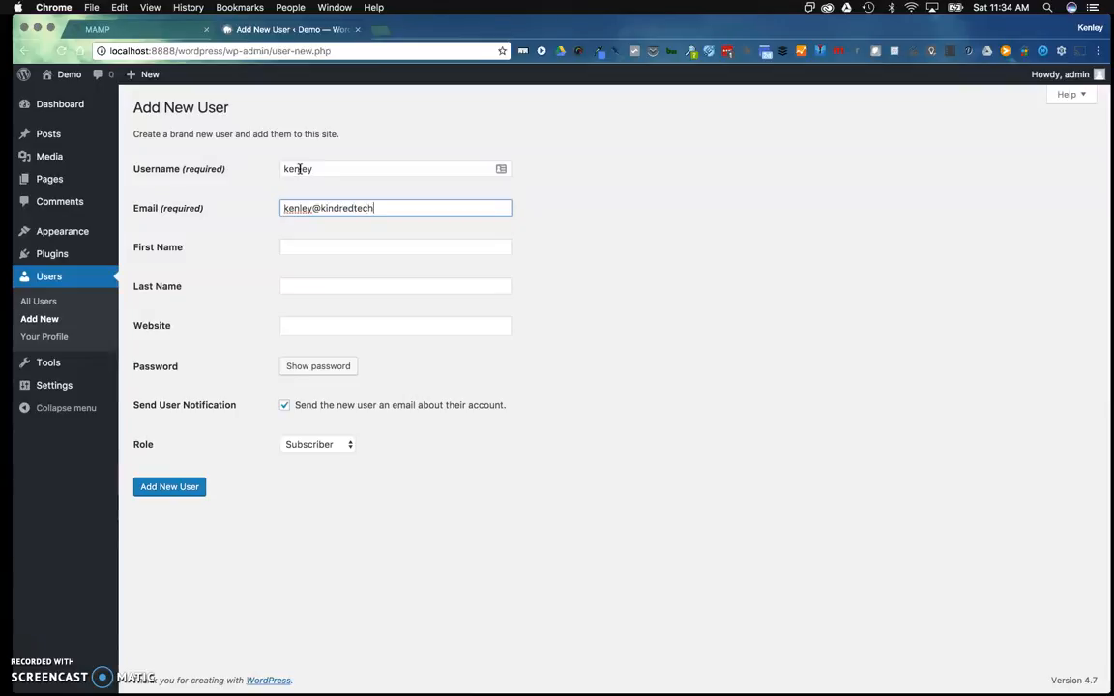
key(Tab)
text(Kenley)
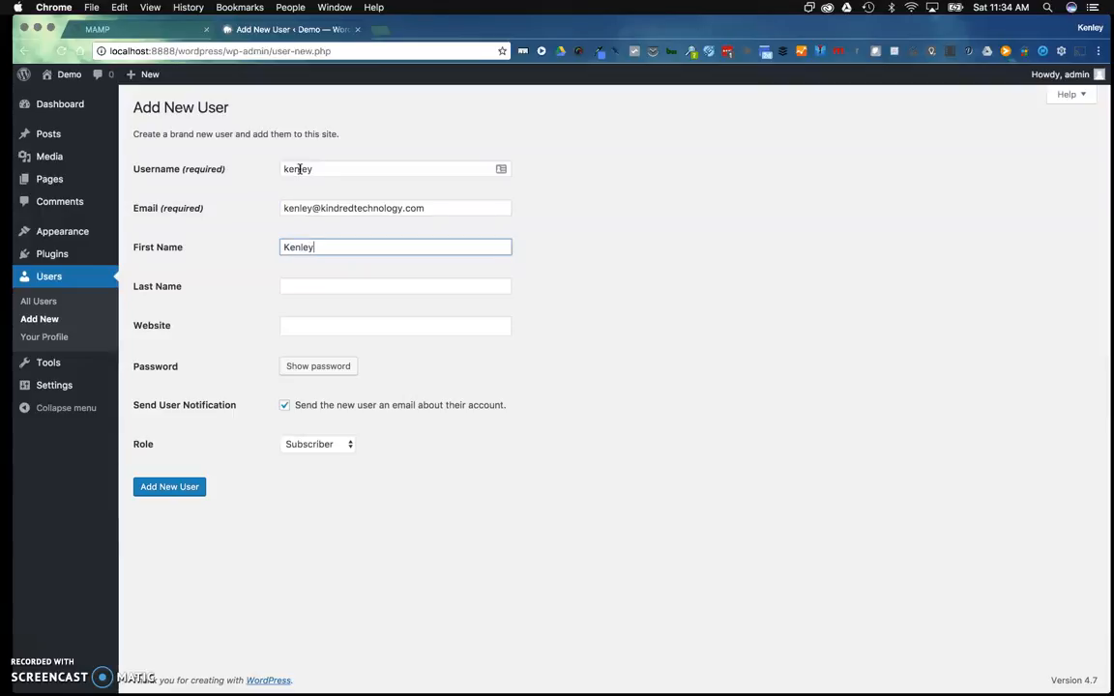
key(Tab)
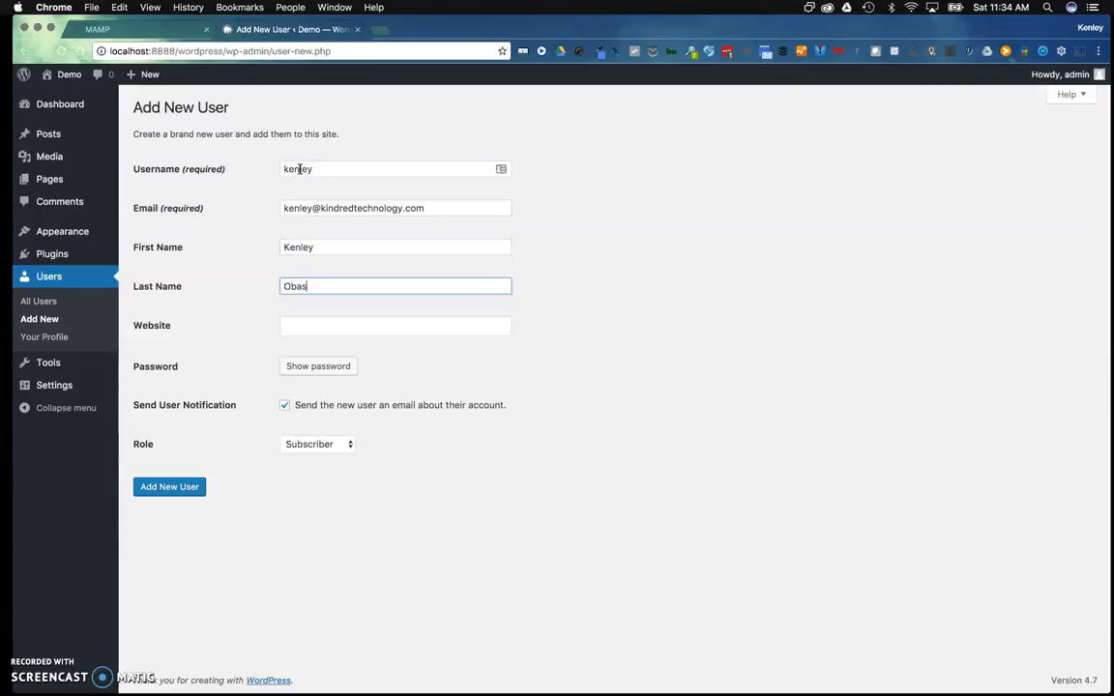
key(Tab)
text(www.kind)
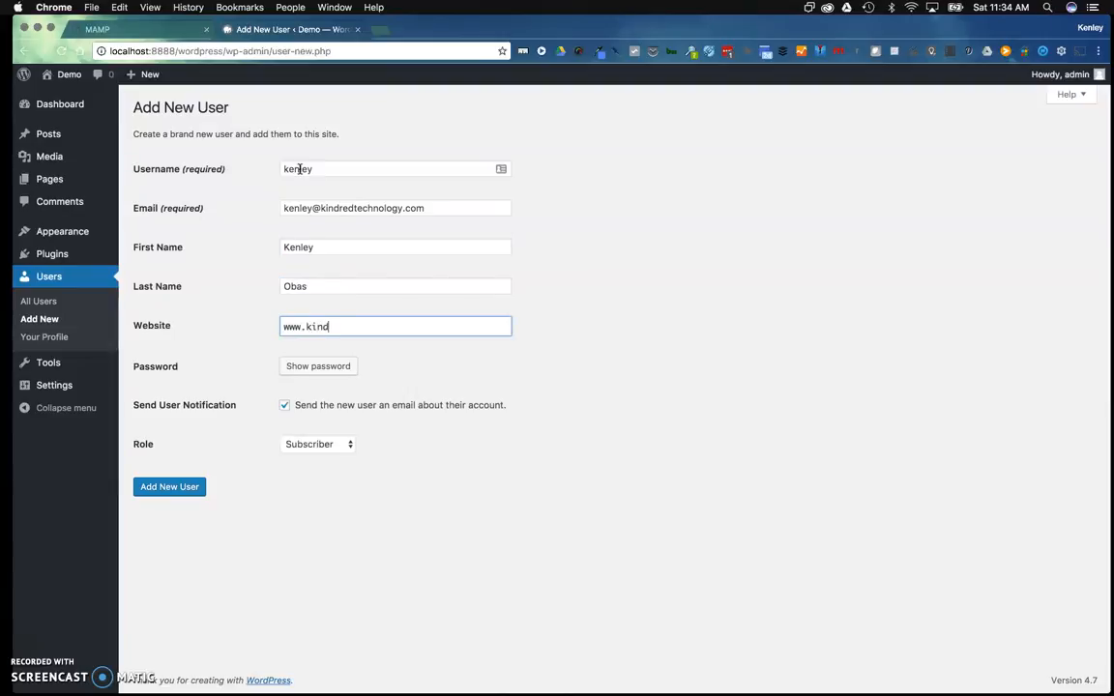
text(redtechnology.com)
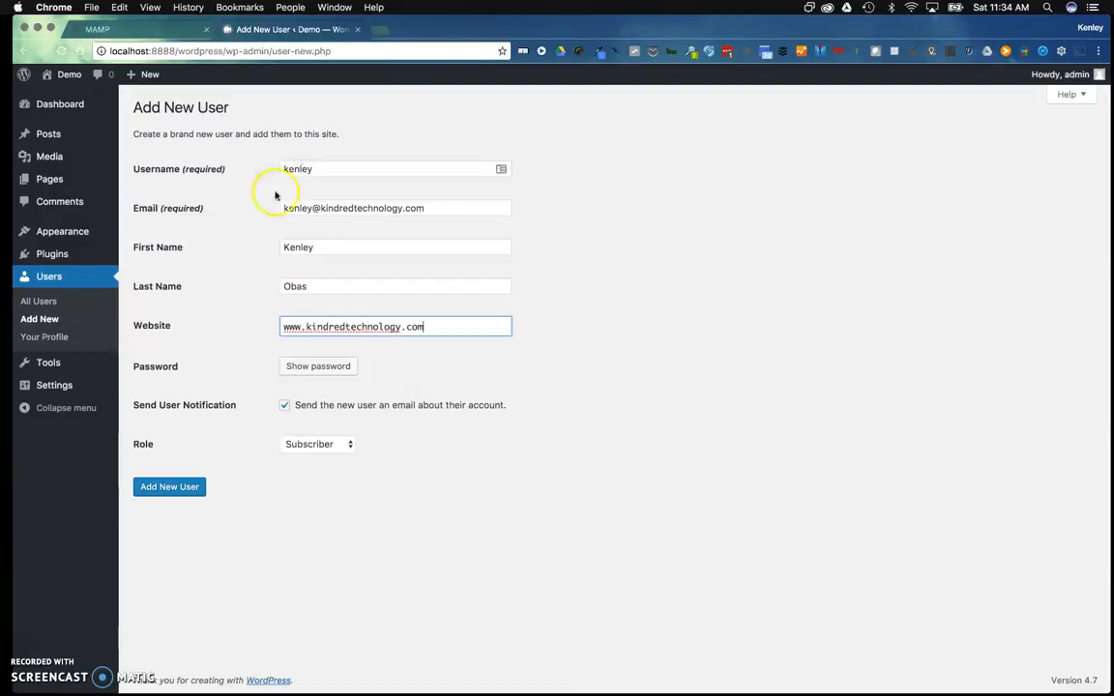
click(322, 368)
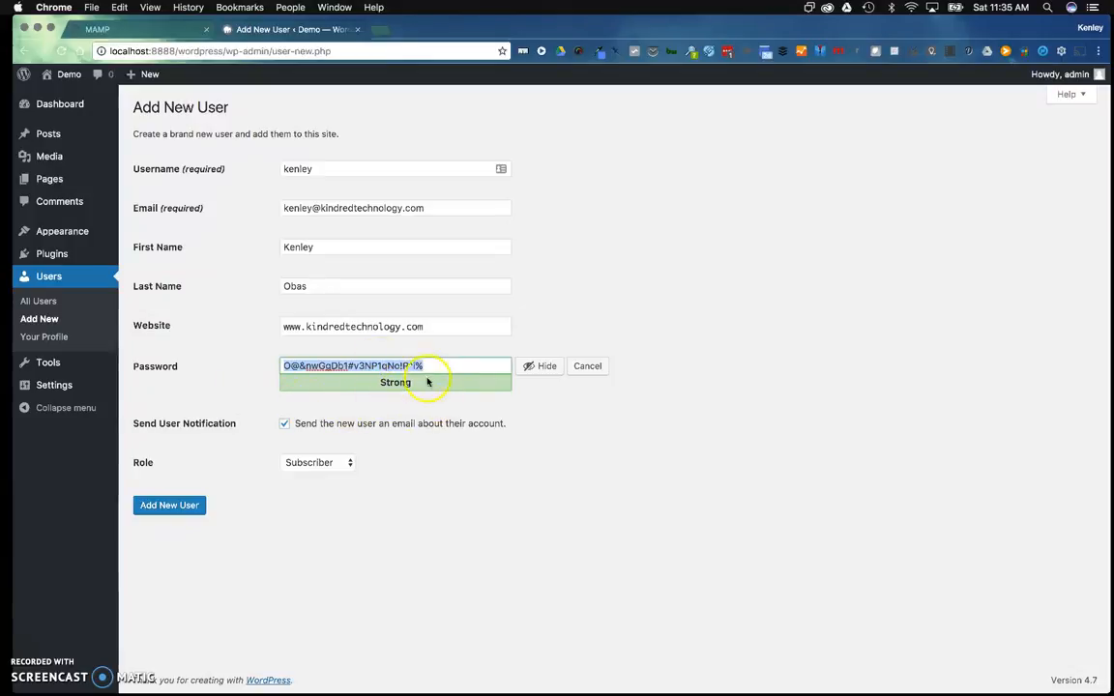
click(430, 366)
triple_click(430, 366)
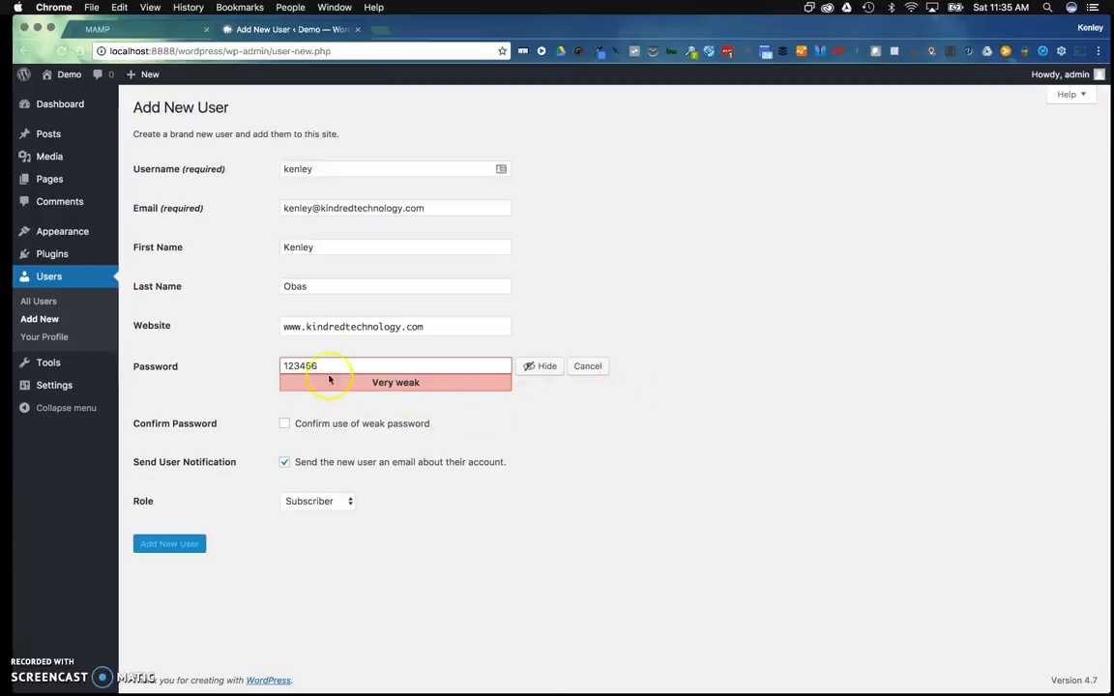
click(585, 373)
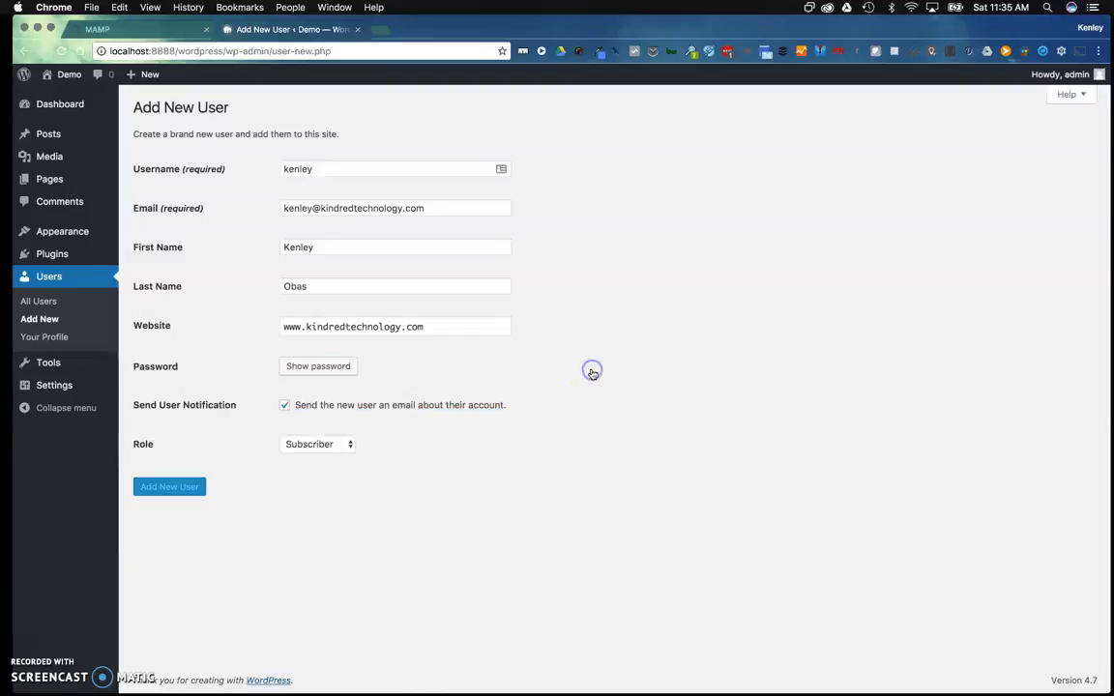
Give the new user a custom password with a symbol, rated Strong
click(320, 366)
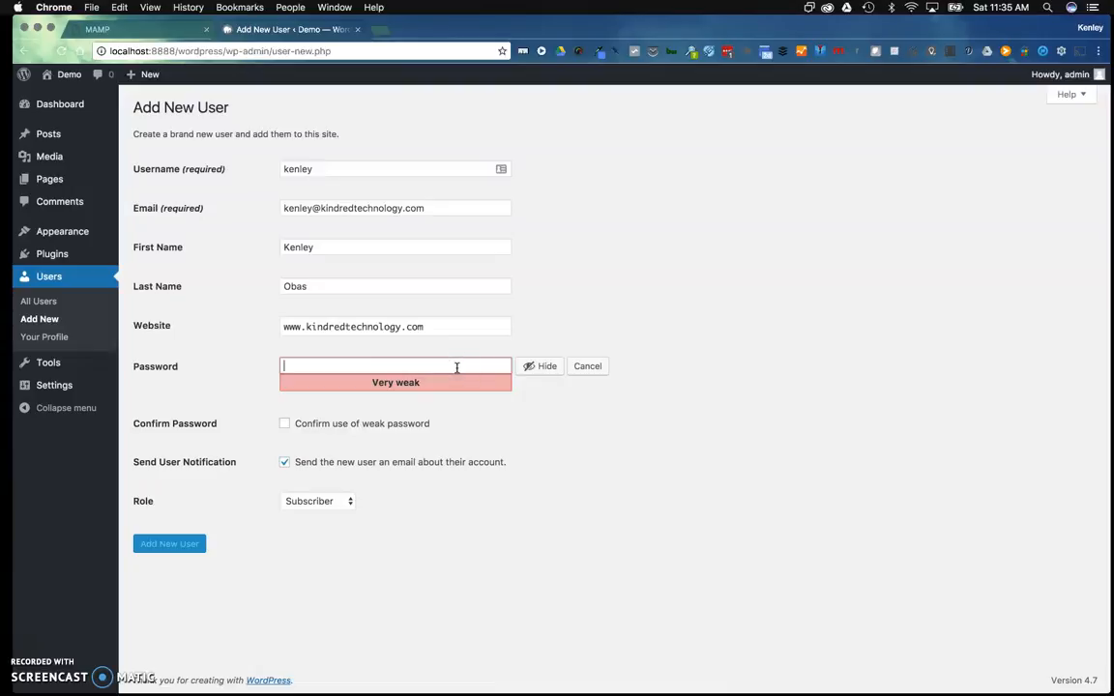
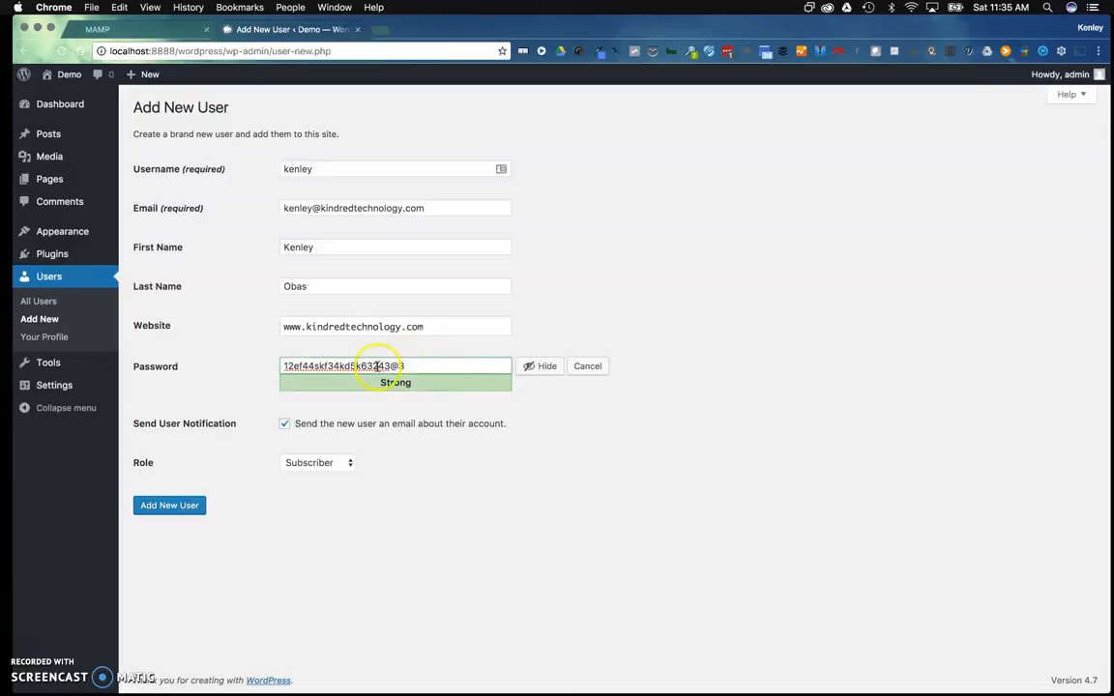
triple_click(349, 367)
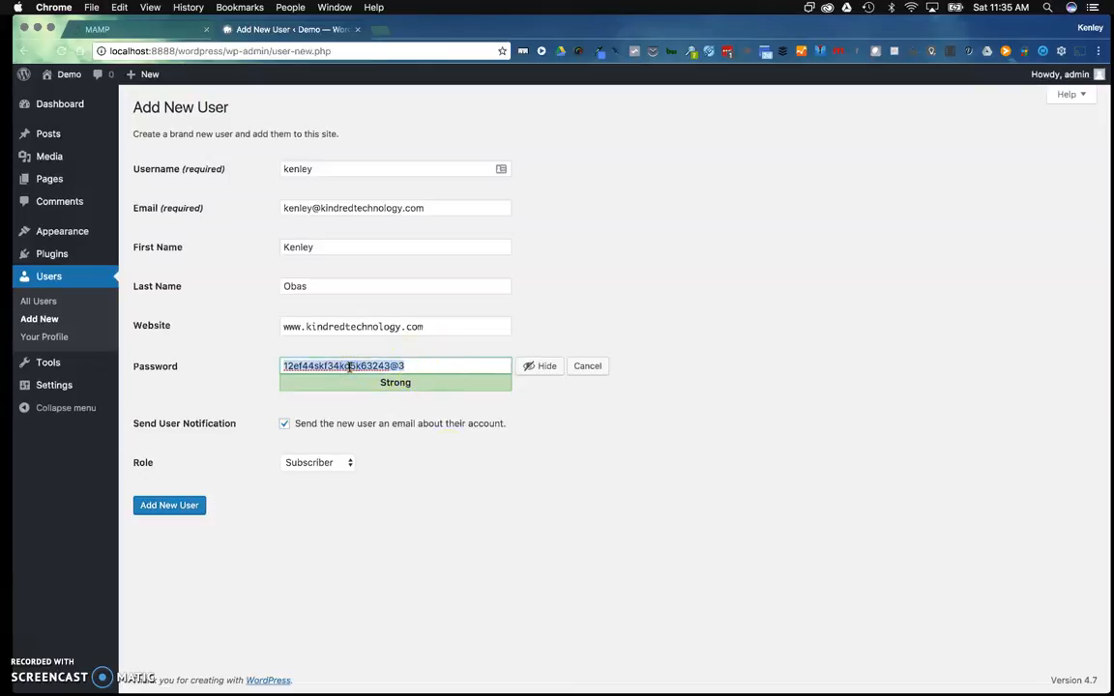
click(318, 465)
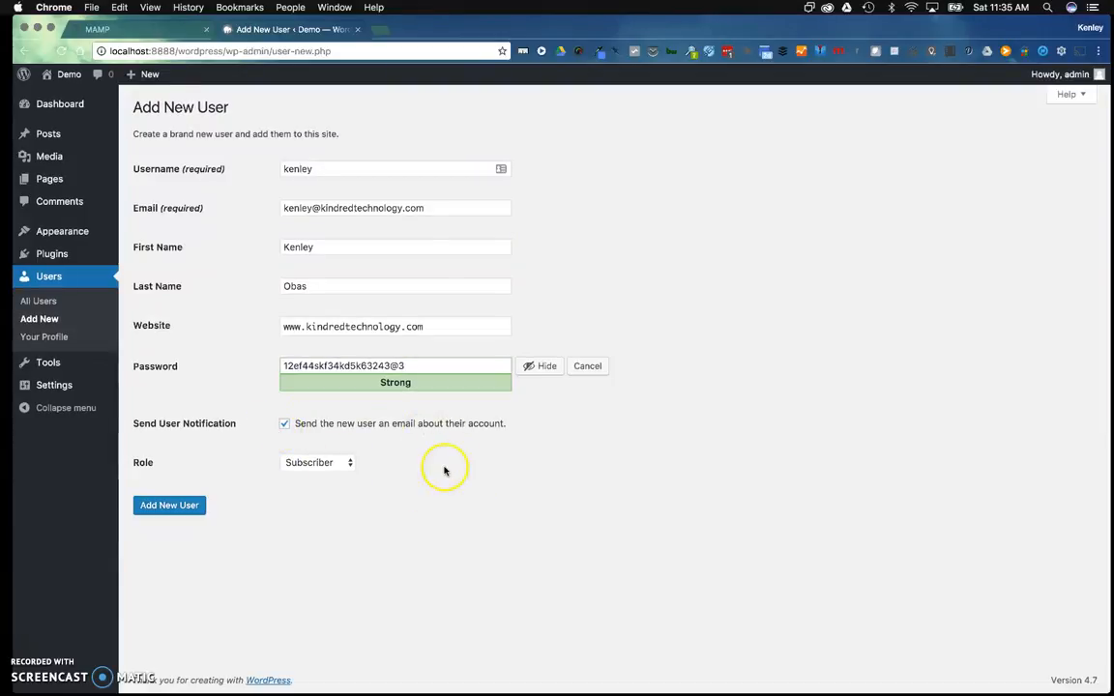
click(311, 462)
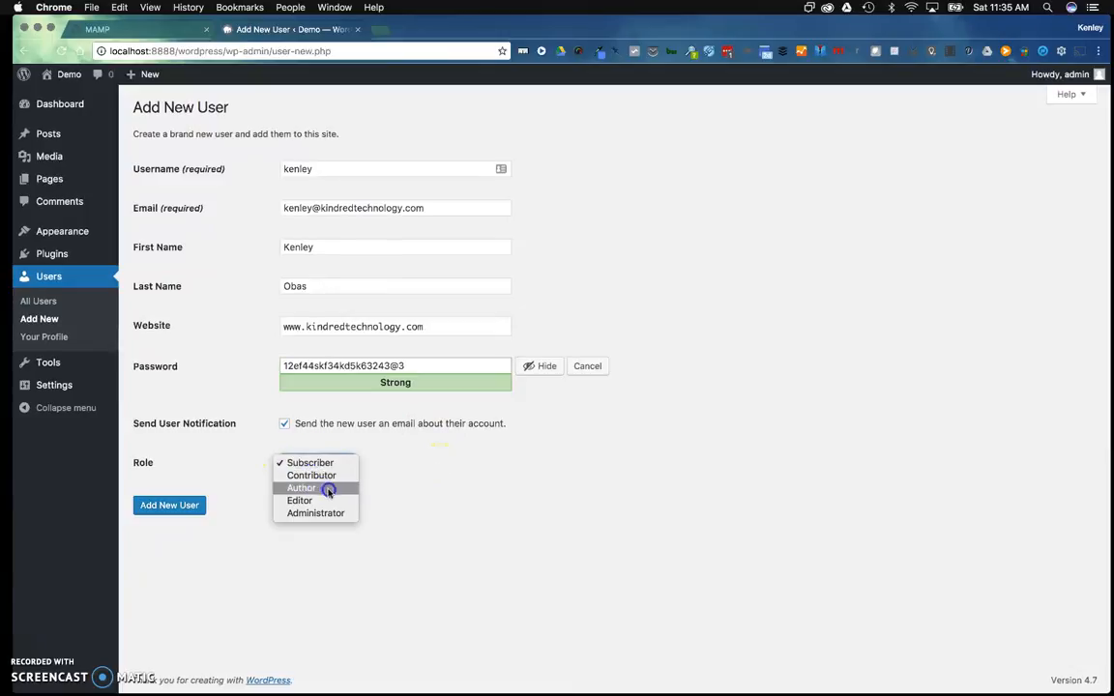
click(372, 438)
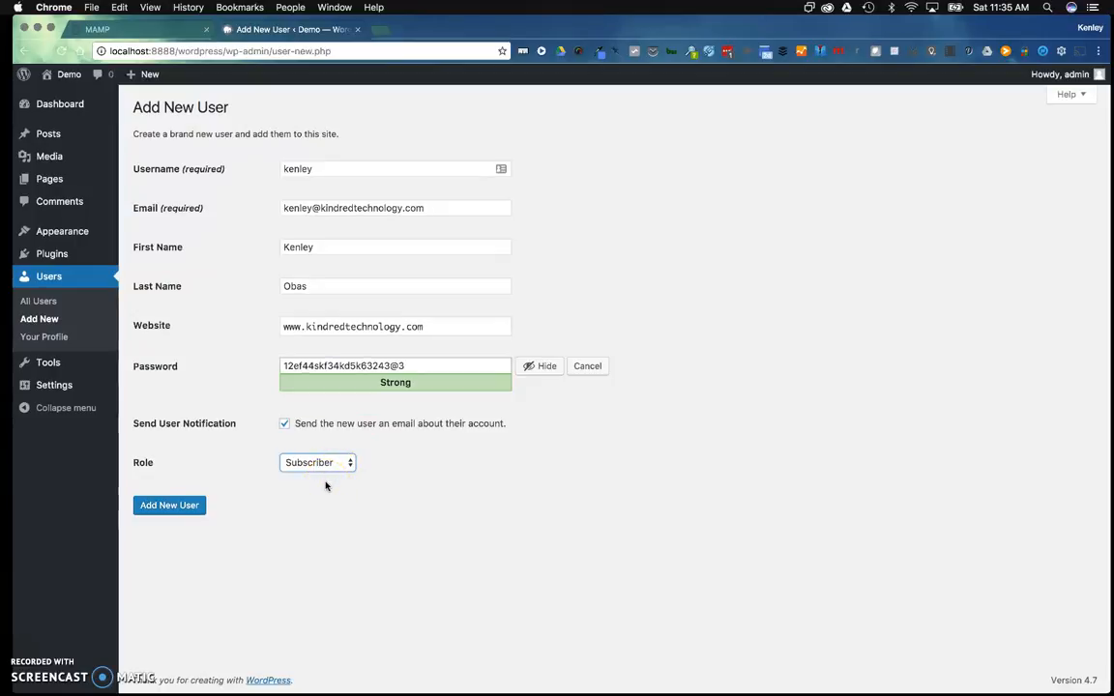
click(321, 464)
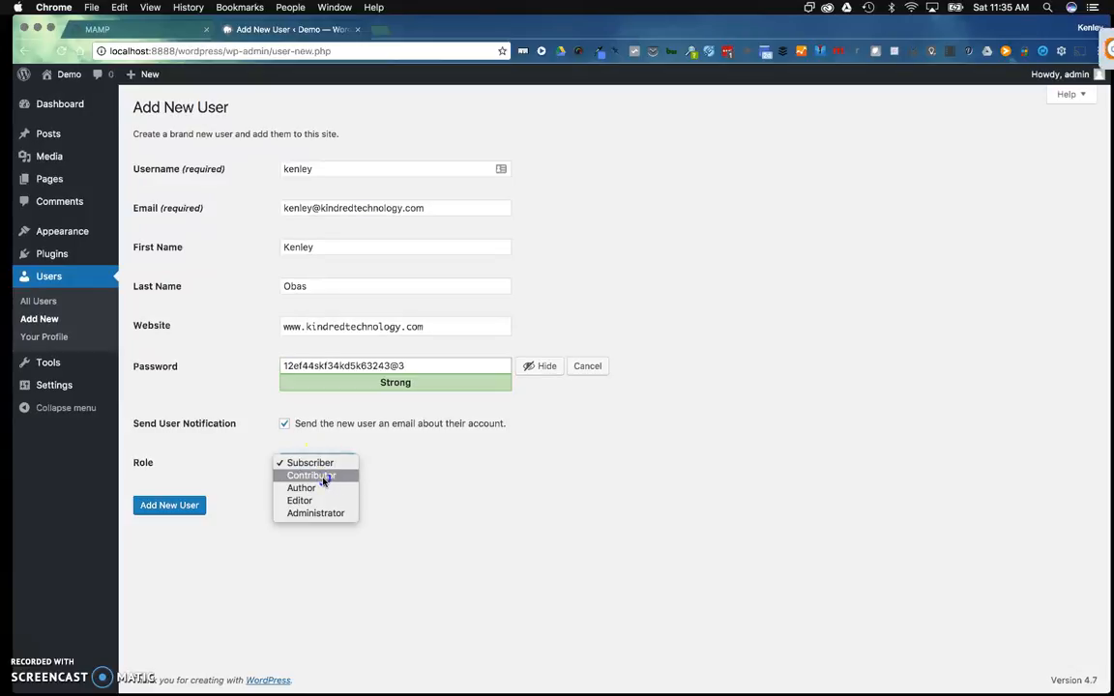
click(319, 489)
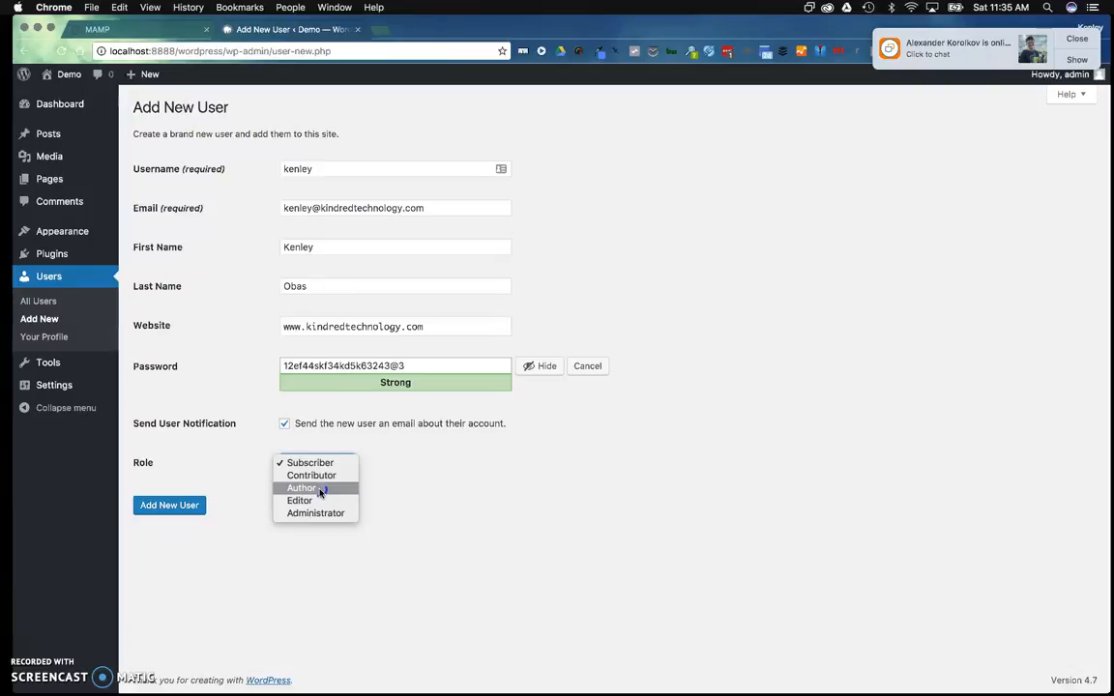
click(424, 475)
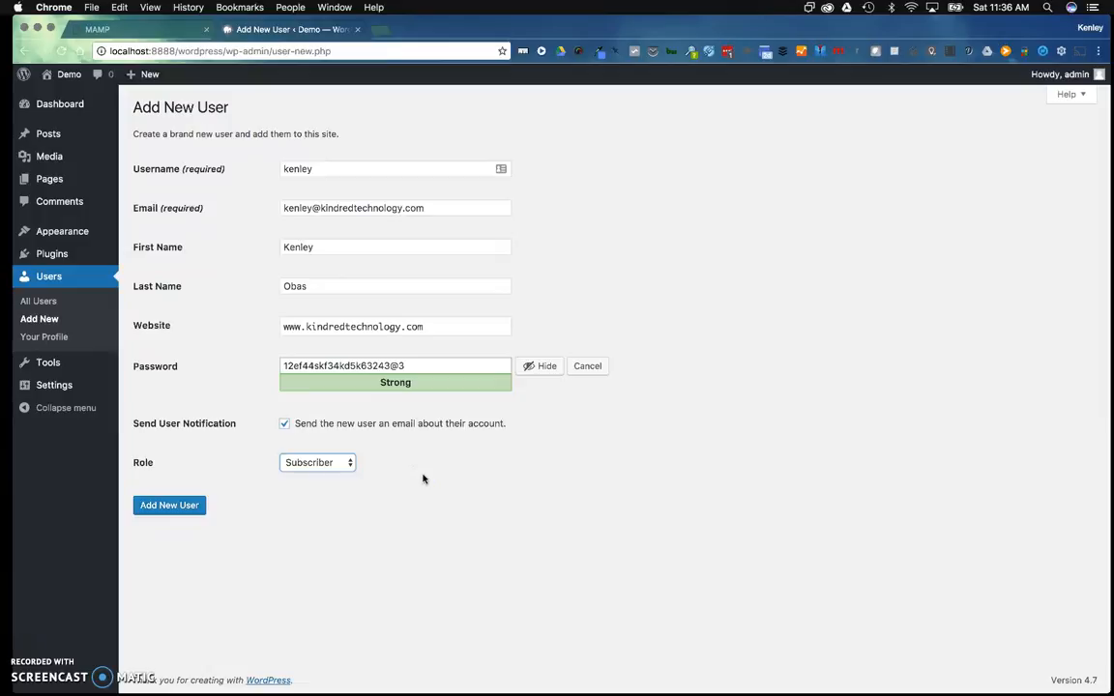
click(309, 465)
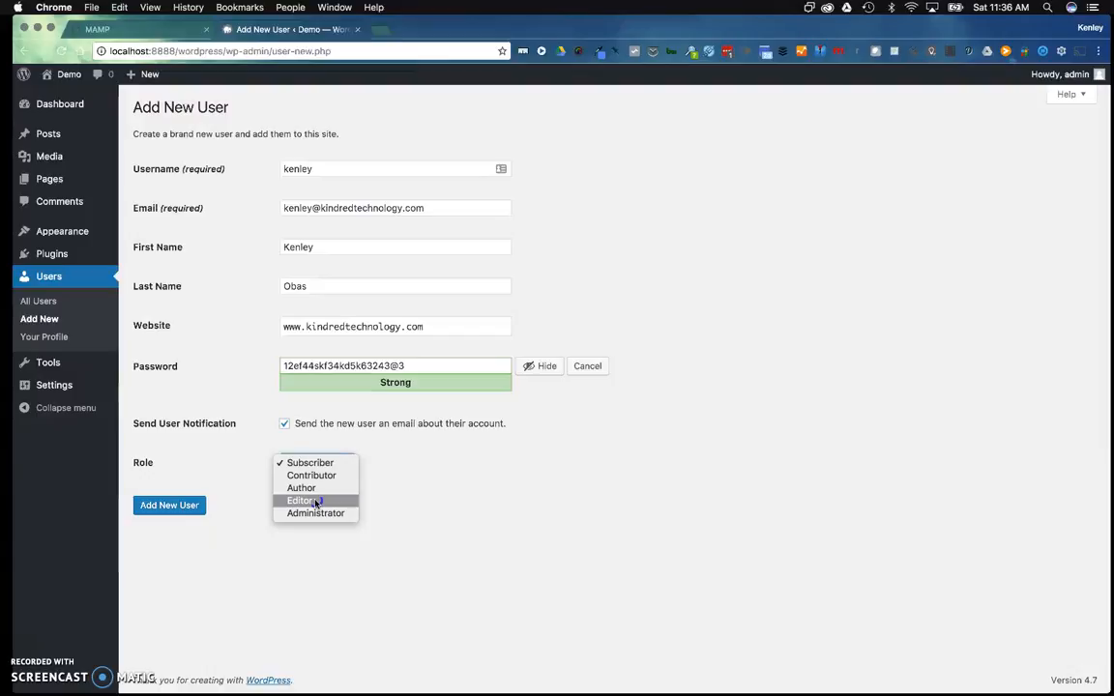
mouse_move(315, 503)
mouse_down()
mouse_move(325, 493)
mouse_move(329, 513)
mouse_up()
click(331, 530)
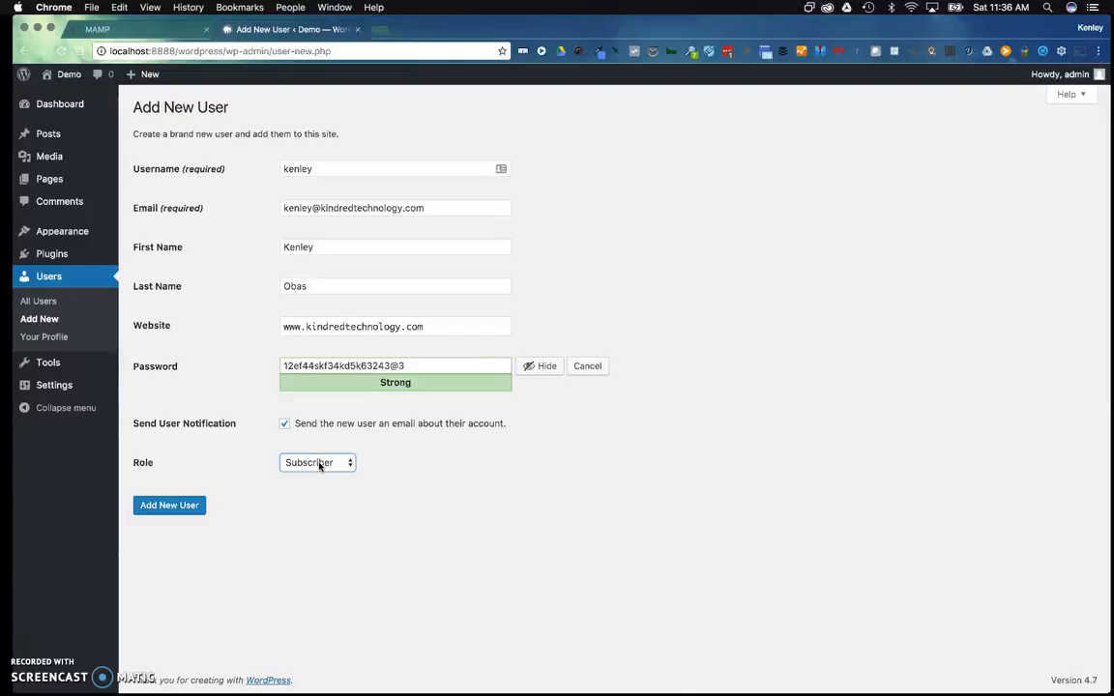
Browse the role choices, keep Subscriber, and create the new user
click(319, 465)
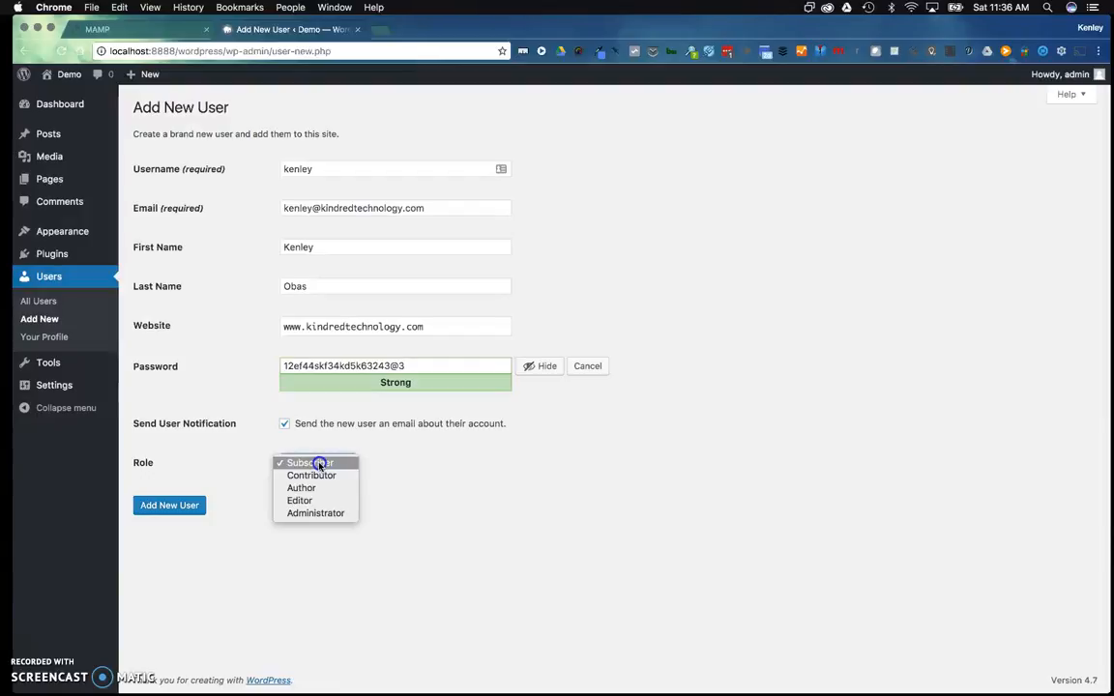
click(518, 522)
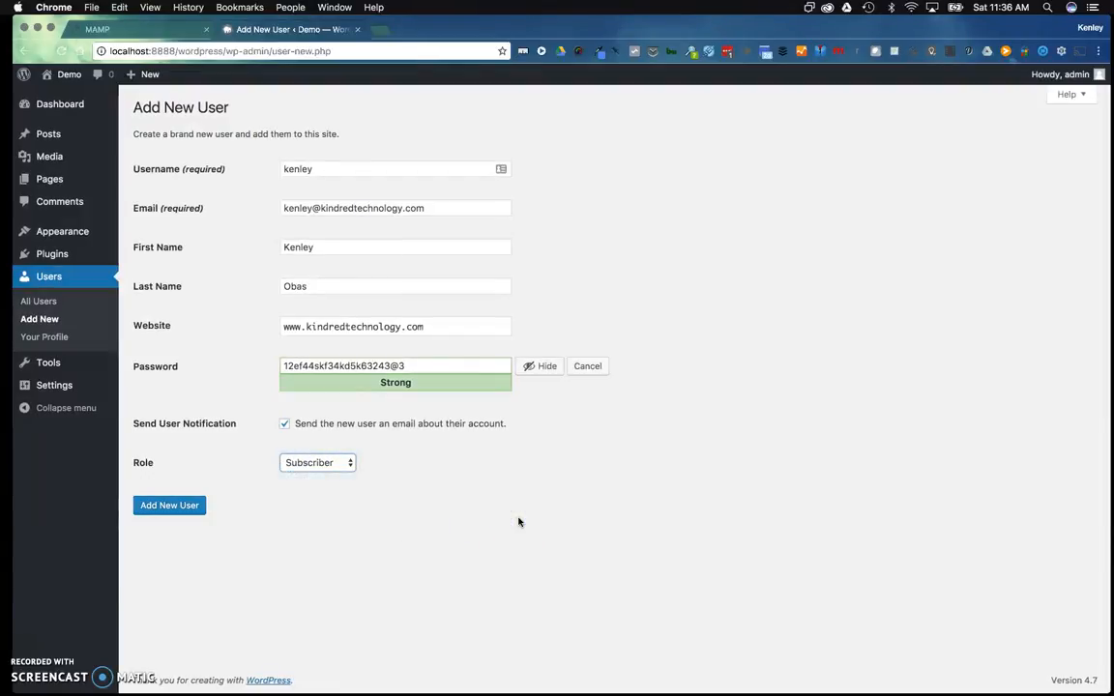
click(319, 465)
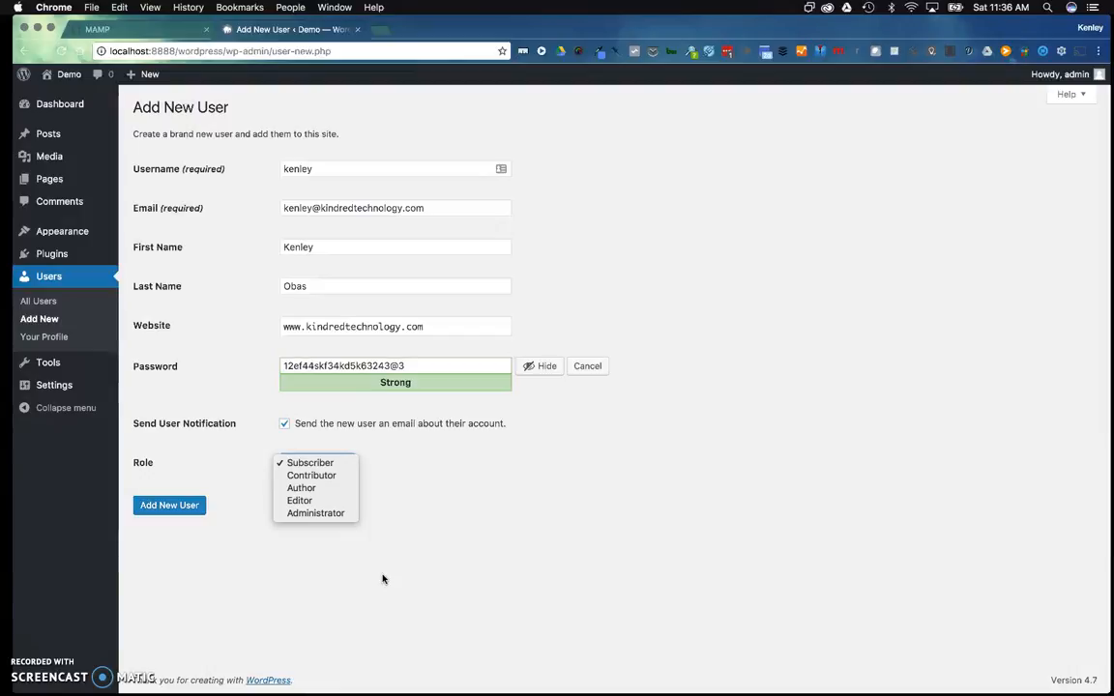
click(310, 492)
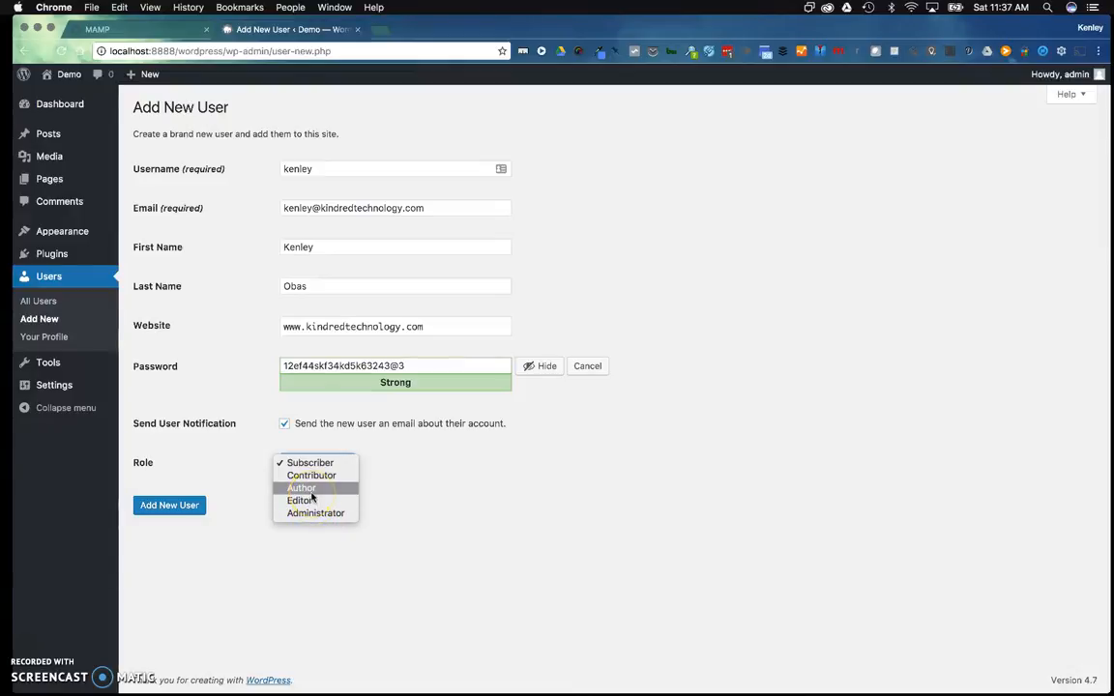
click(517, 519)
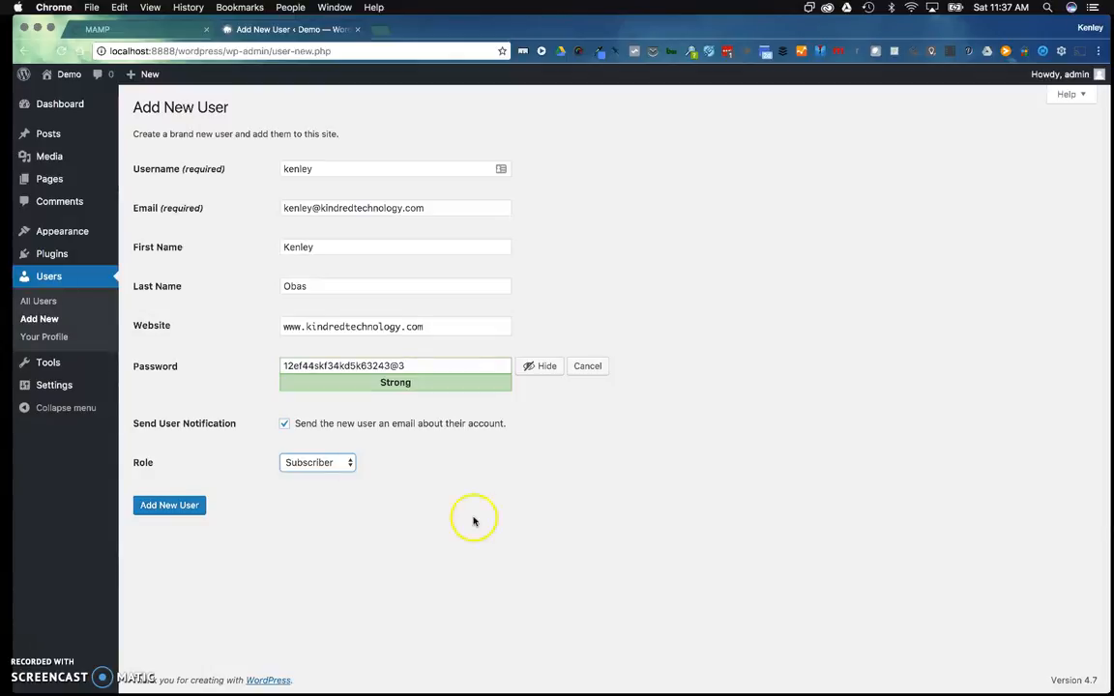
click(316, 462)
click(405, 474)
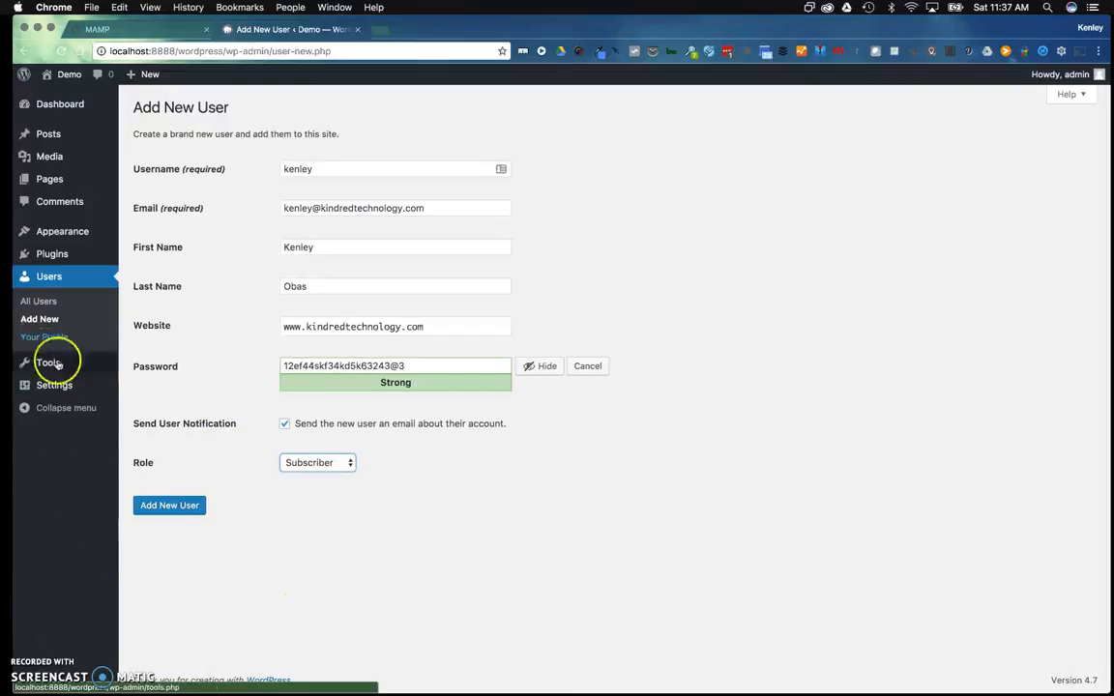
click(170, 508)
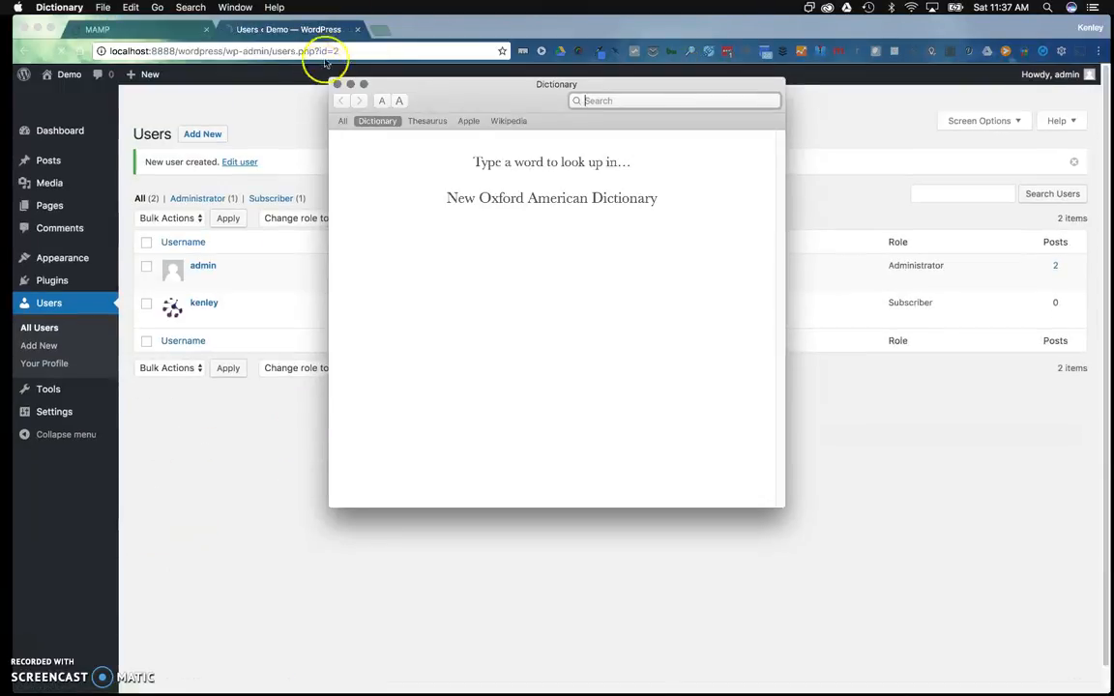
Close the stray Dictionary window to reveal the new Subscriber in the Users list
click(337, 84)
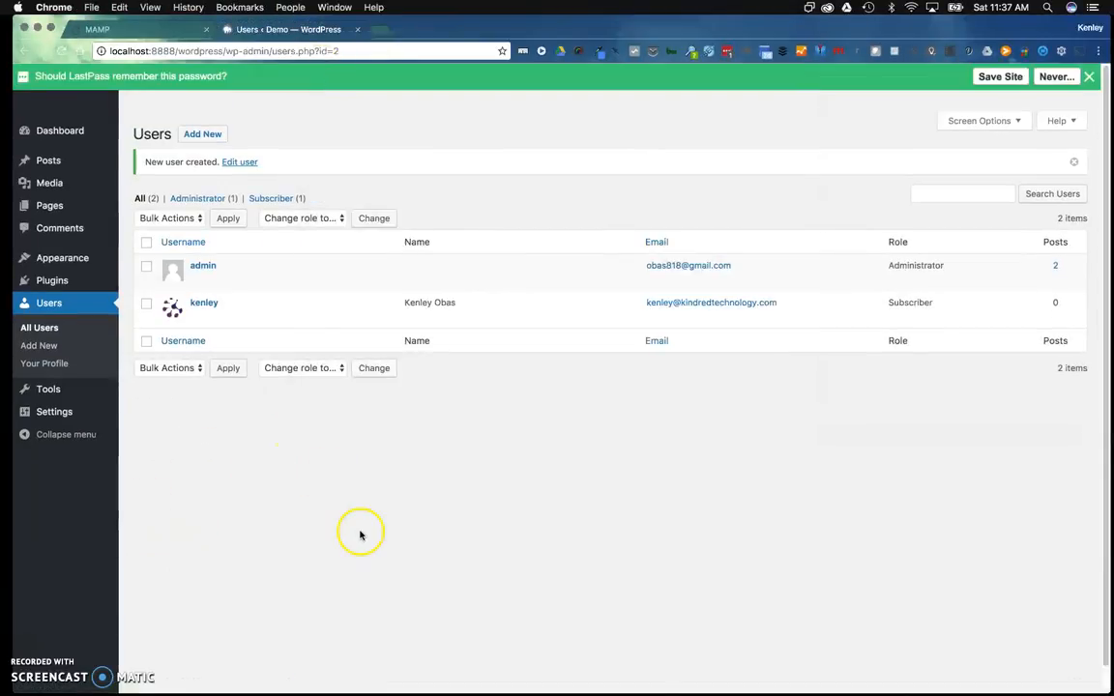
mouse_move(171, 322)
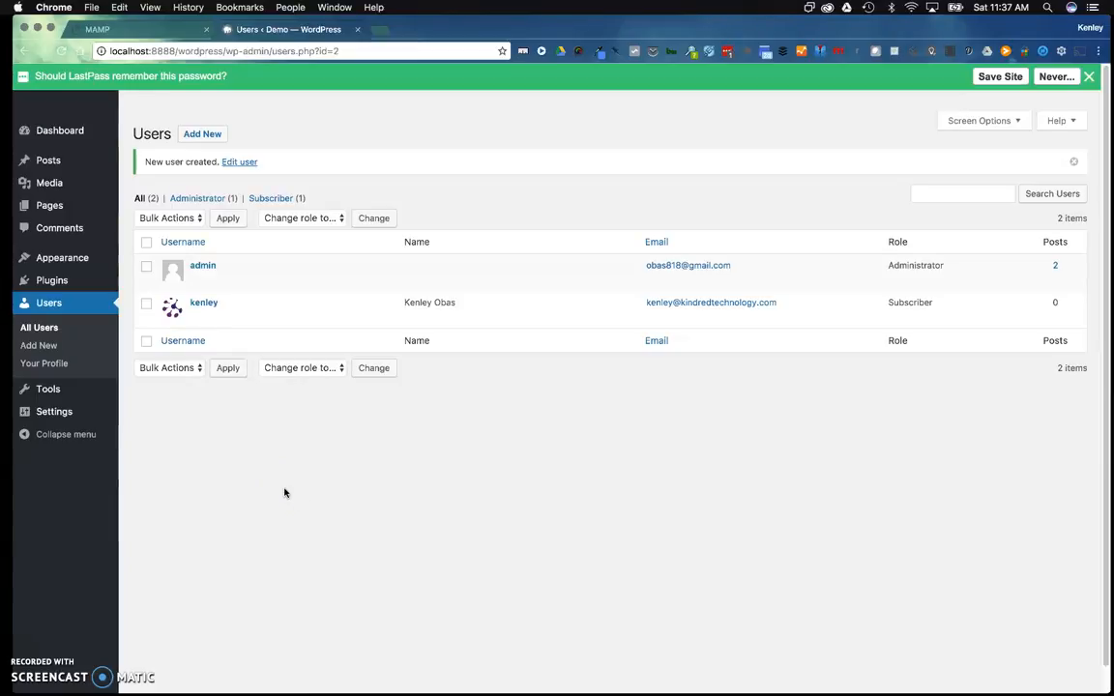
mouse_move(221, 326)
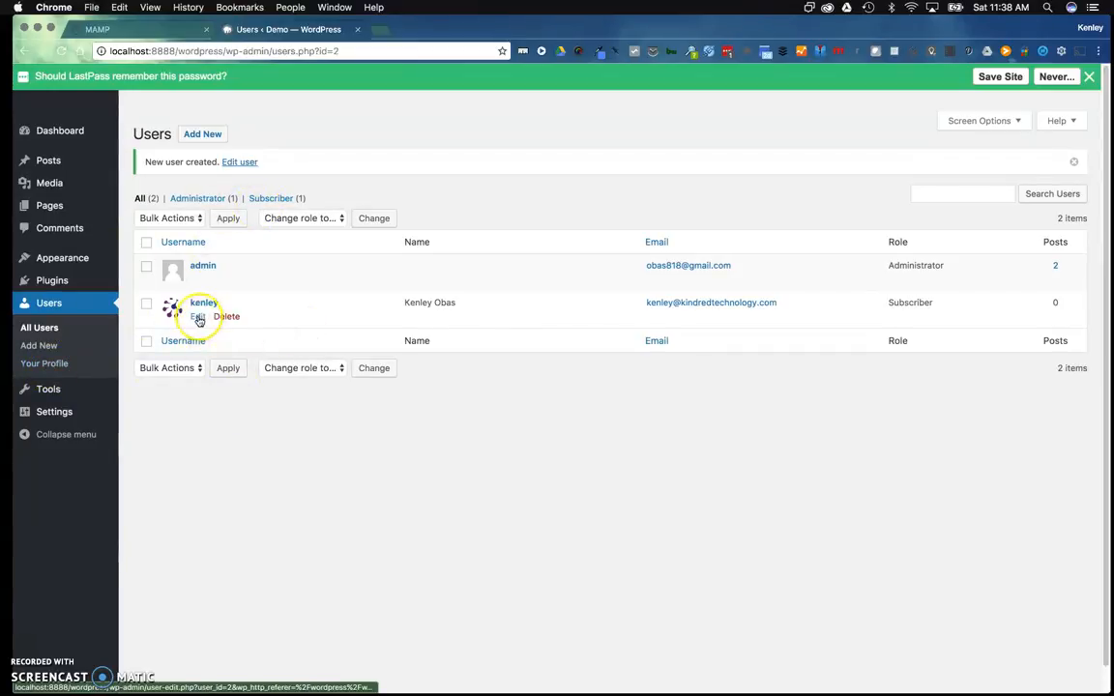
Edit the new user, choose the Light admin colour scheme, and dismiss the LastPass bar
click(198, 320)
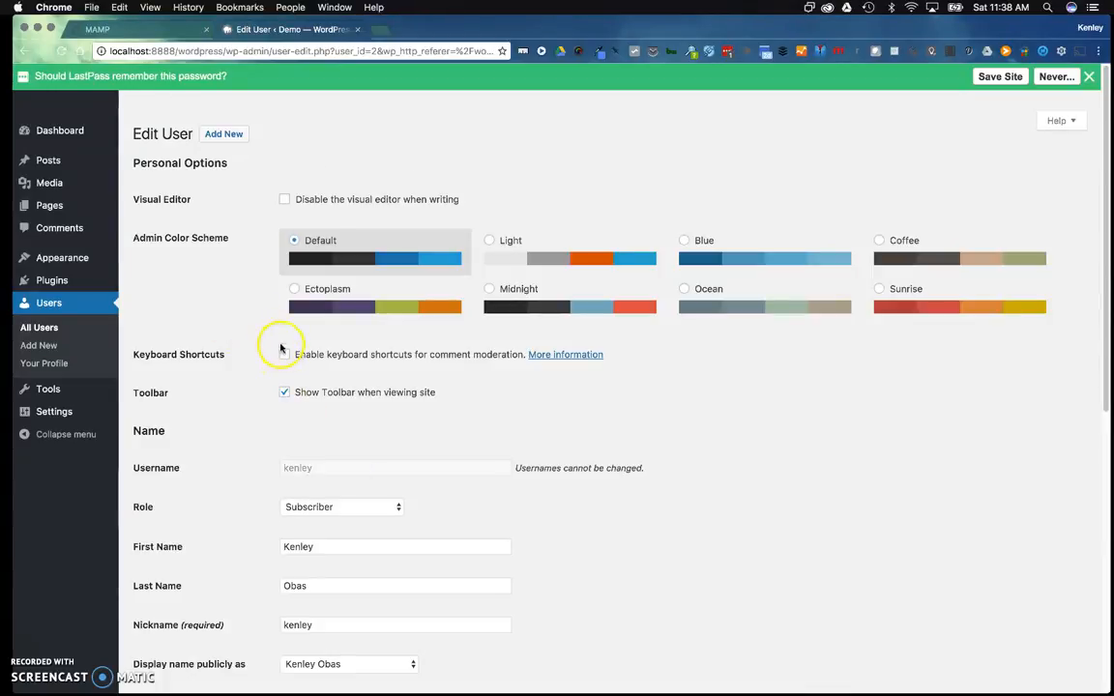
click(487, 242)
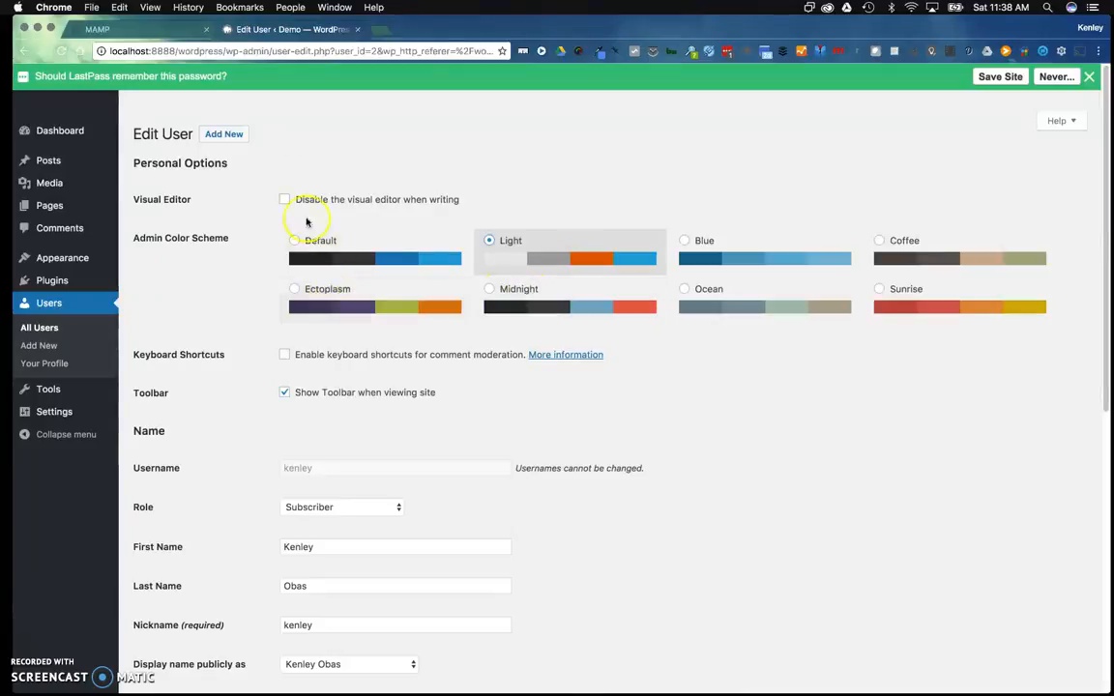
click(1089, 75)
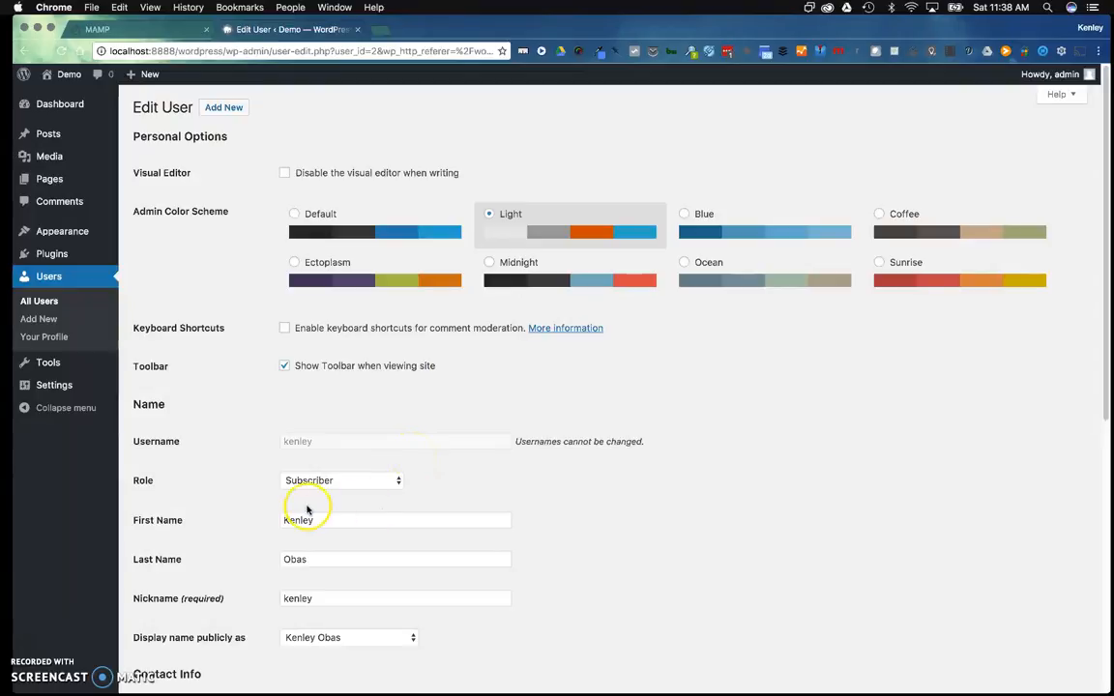
click(353, 483)
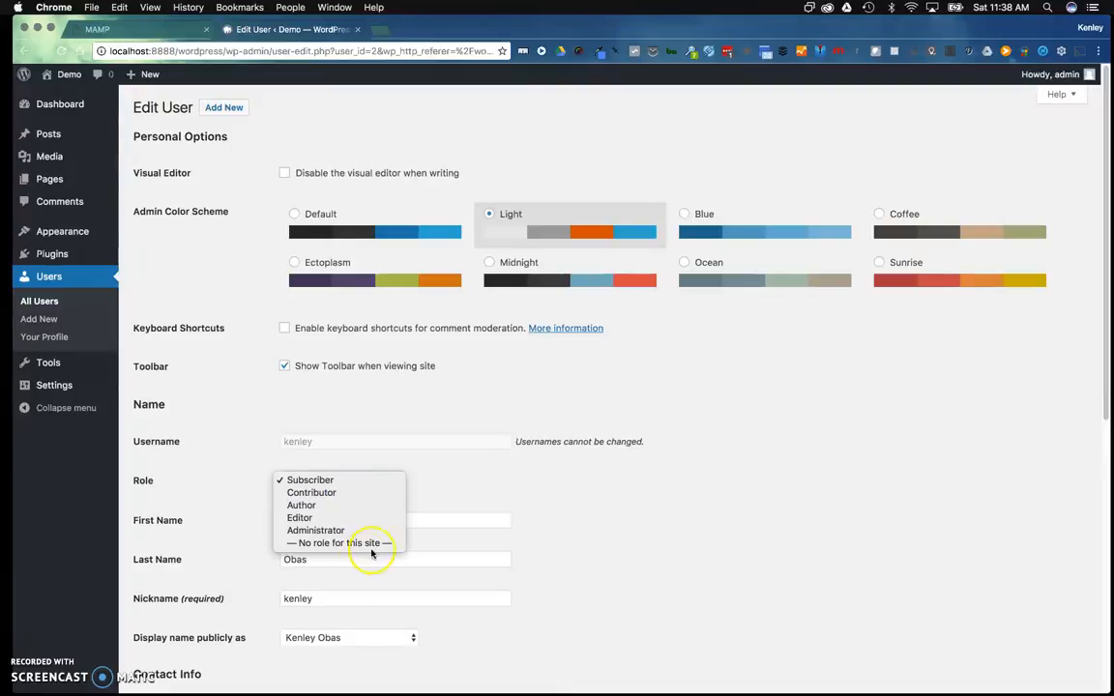
click(605, 493)
drag(1103, 315, 1096, 530)
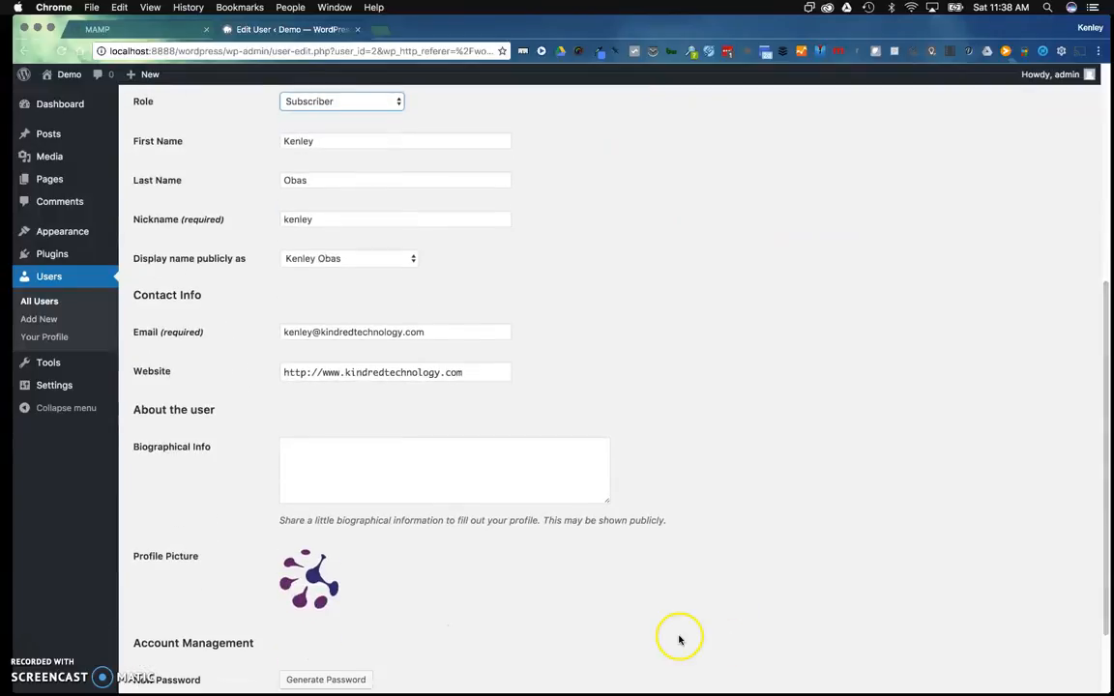
click(328, 474)
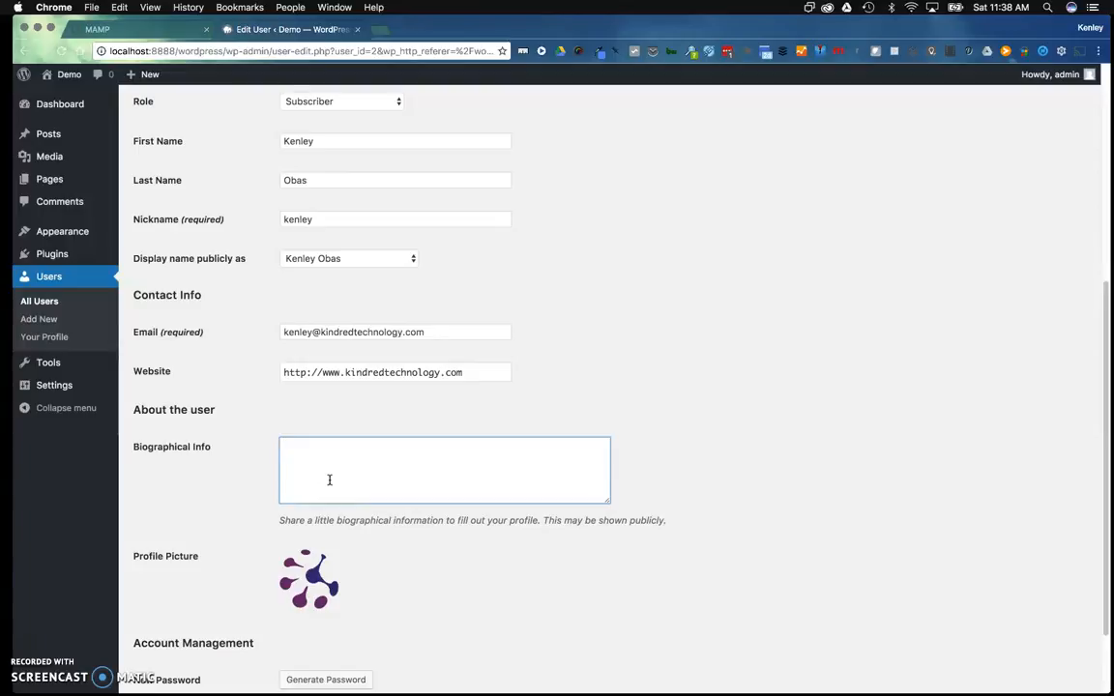
click(290, 487)
drag(1099, 414, 1103, 535)
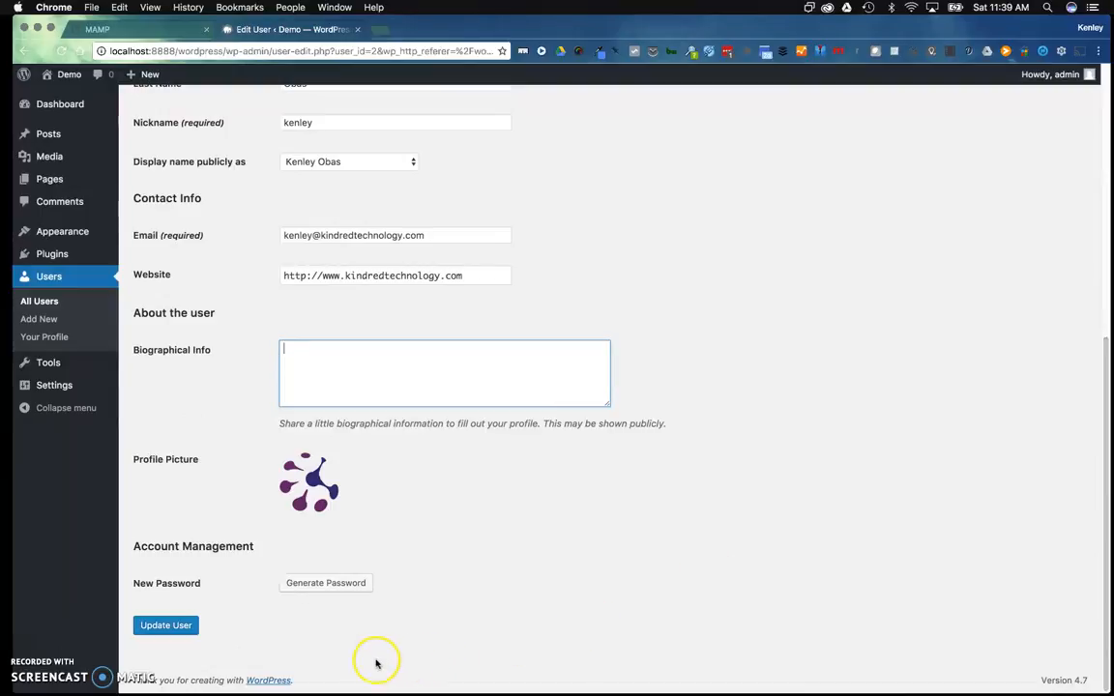
drag(1105, 543, 1087, 271)
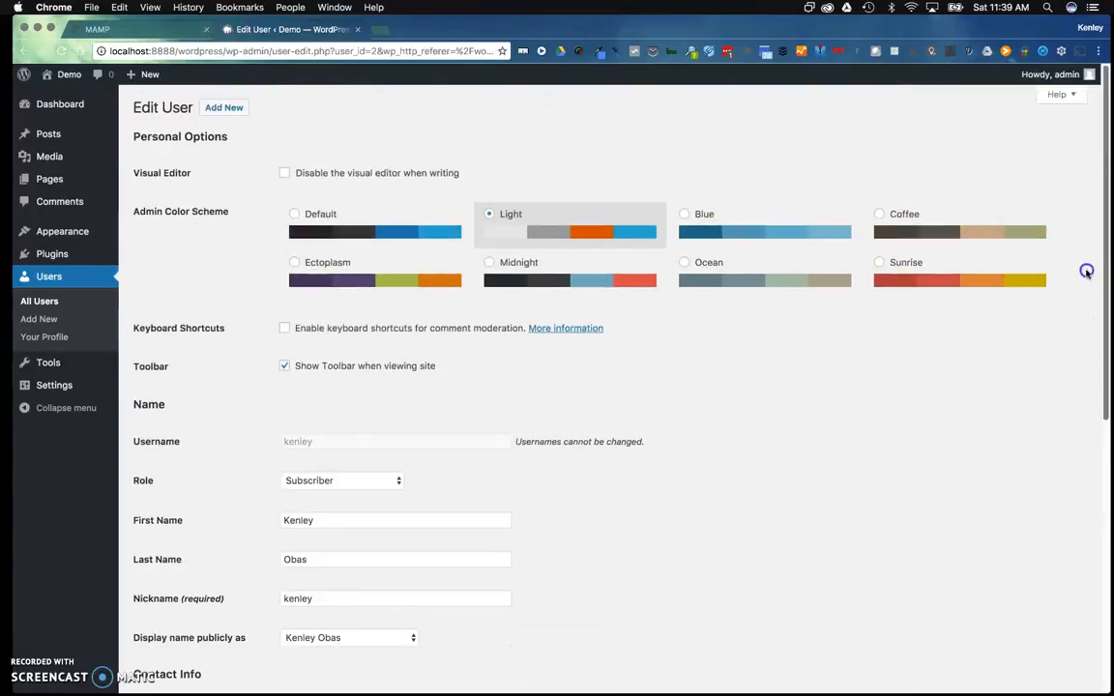
scroll(1087, 314, down, 3)
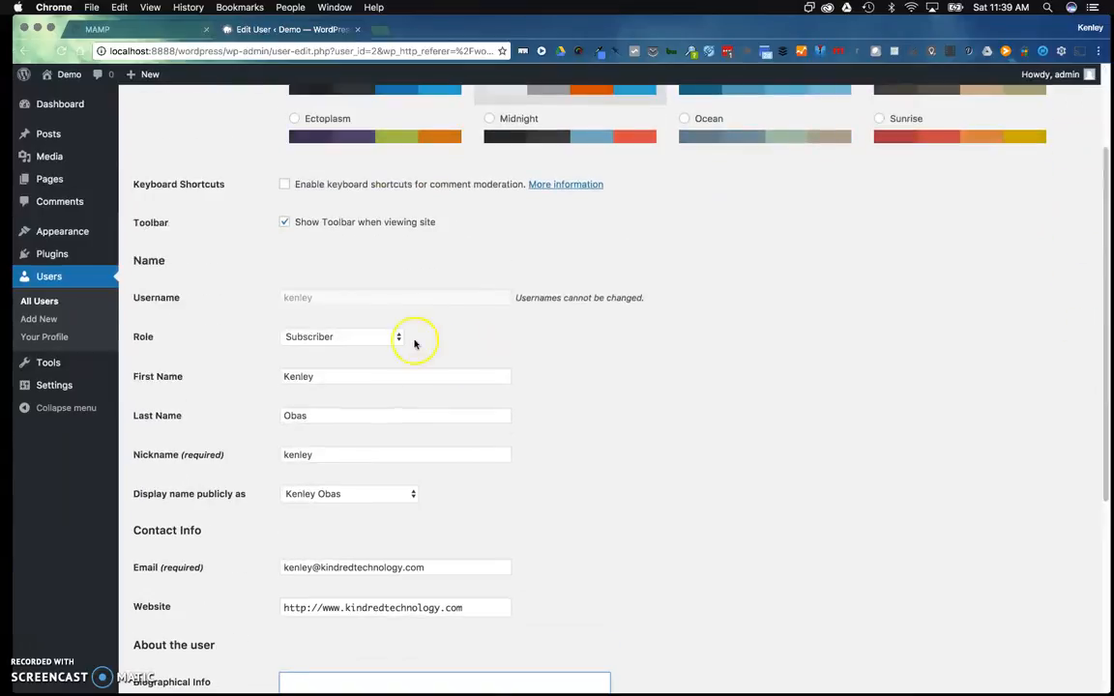
Return to All Users and choose Delete for the new subscriber account
click(42, 303)
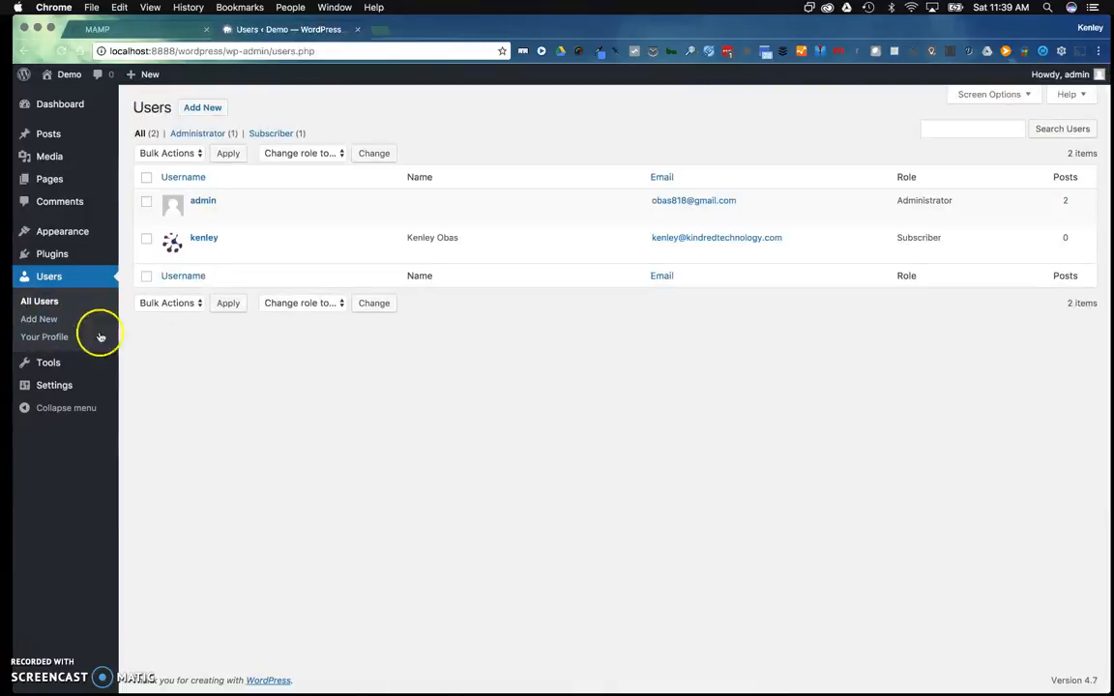
mouse_move(239, 249)
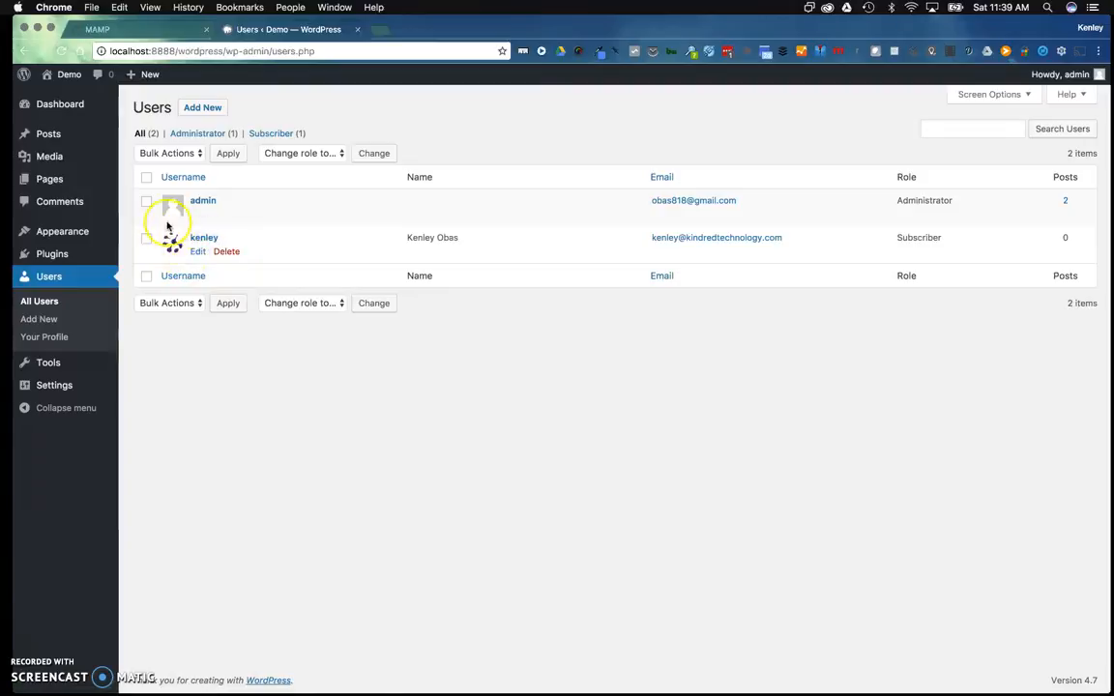
click(226, 253)
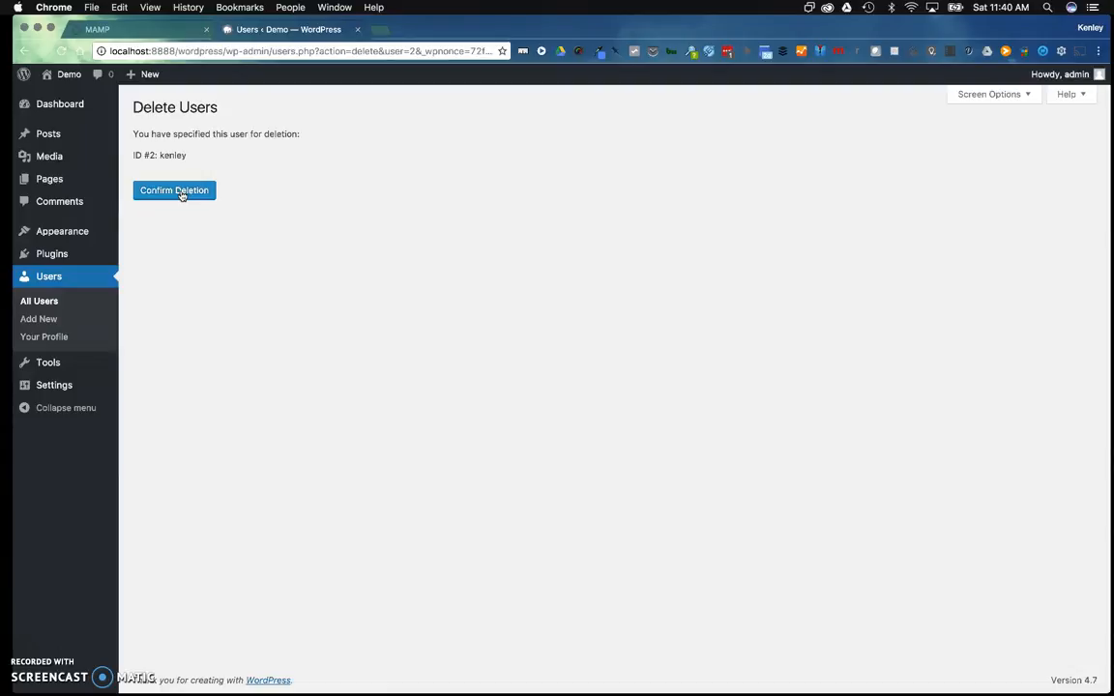
Confirm deletion of user ID #2
click(178, 192)
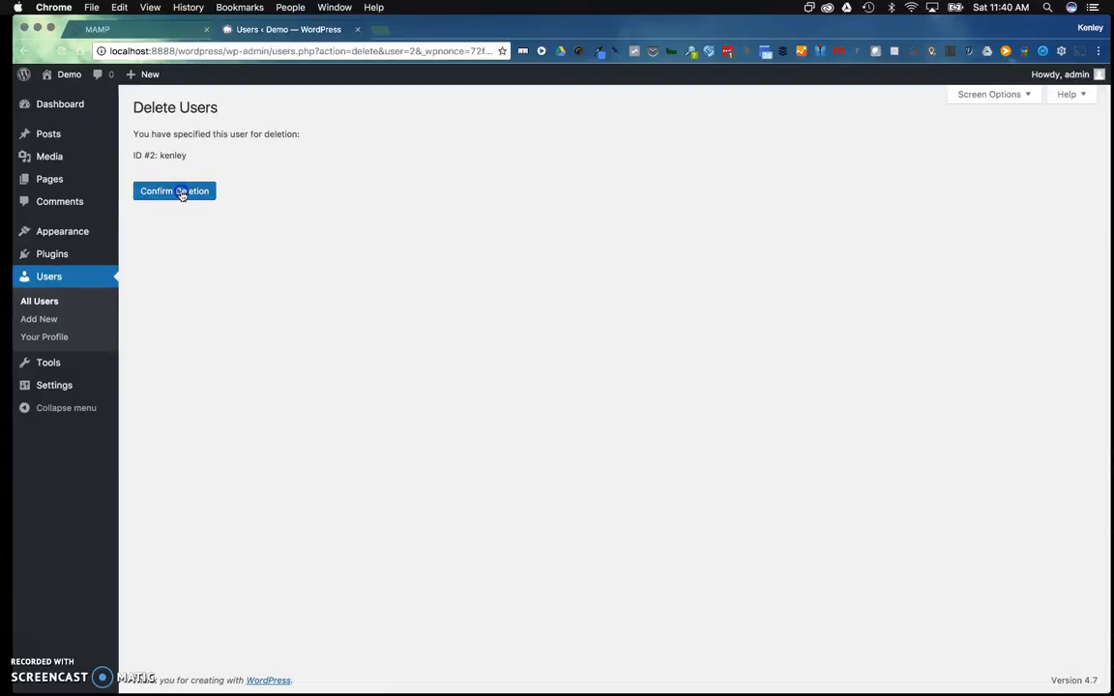